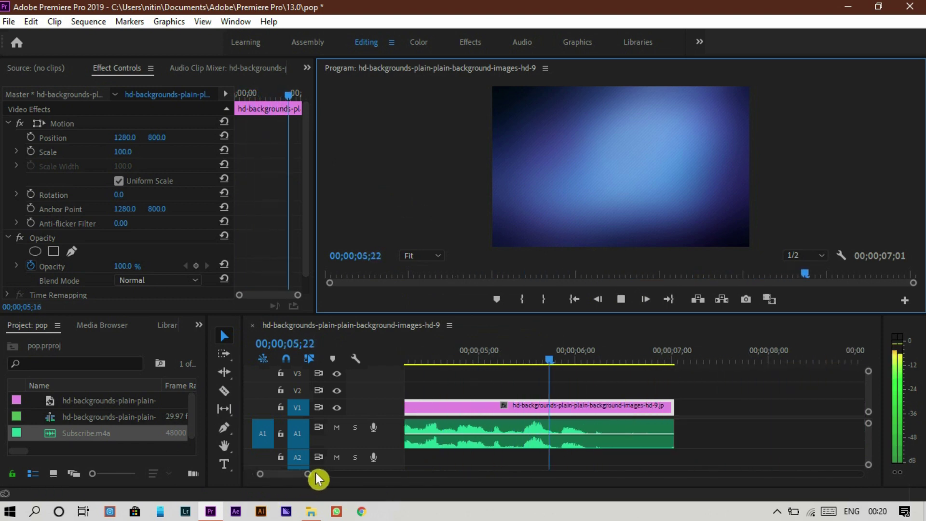
Stop the playback and return the playhead to the start of the sequence
{"action": "left_click", "coordinate": [320, 477]}
{"action": "key", "text": "space"}
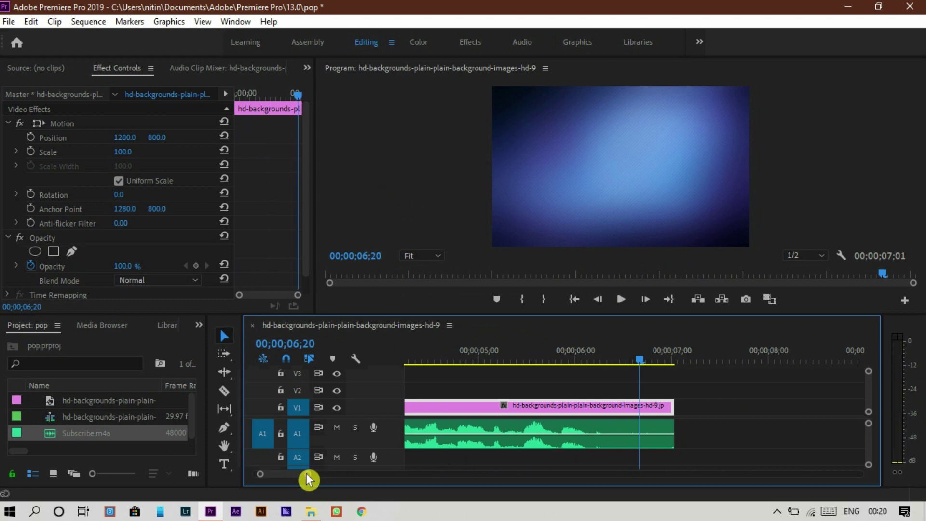
{"action": "scroll", "coordinate": [316, 479], "scroll_direction": "left", "scroll_amount": 5}
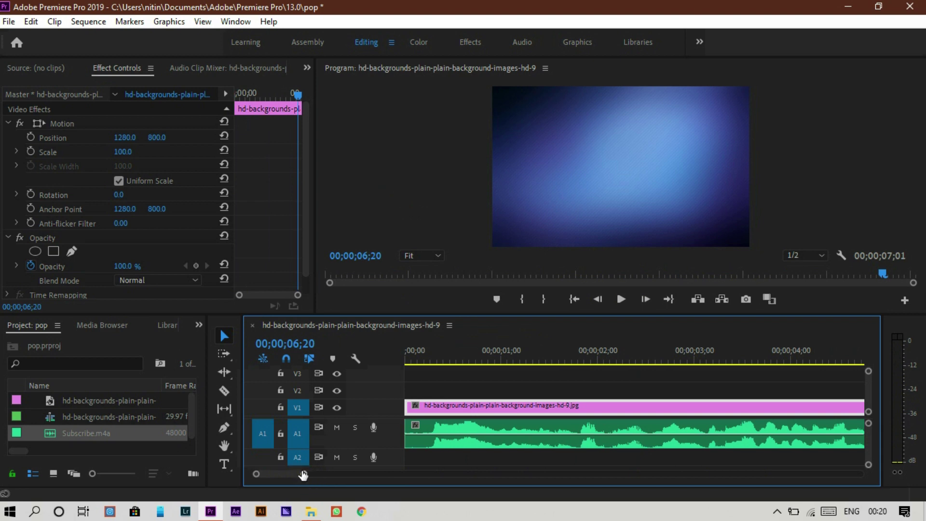
{"action": "left_click_drag", "start_coordinate": [303, 475], "coordinate": [325, 475]}
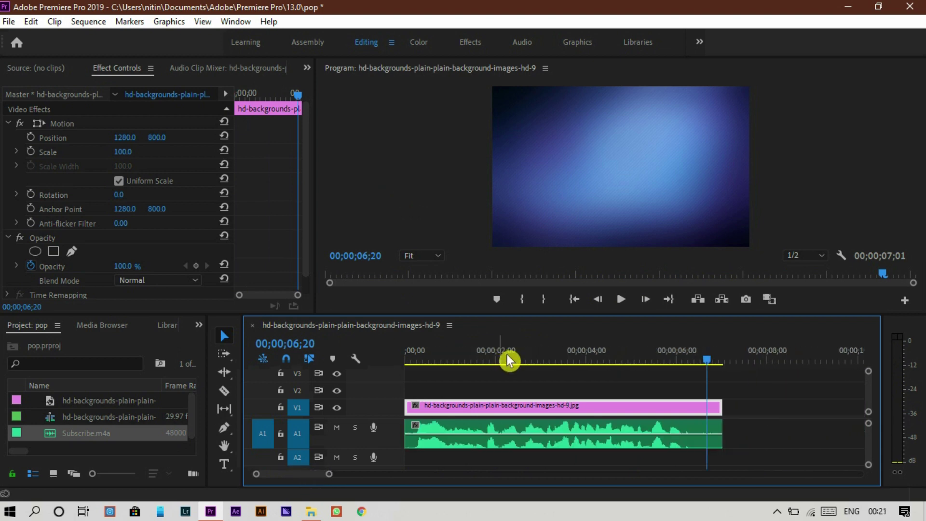
{"action": "left_click", "coordinate": [416, 362]}
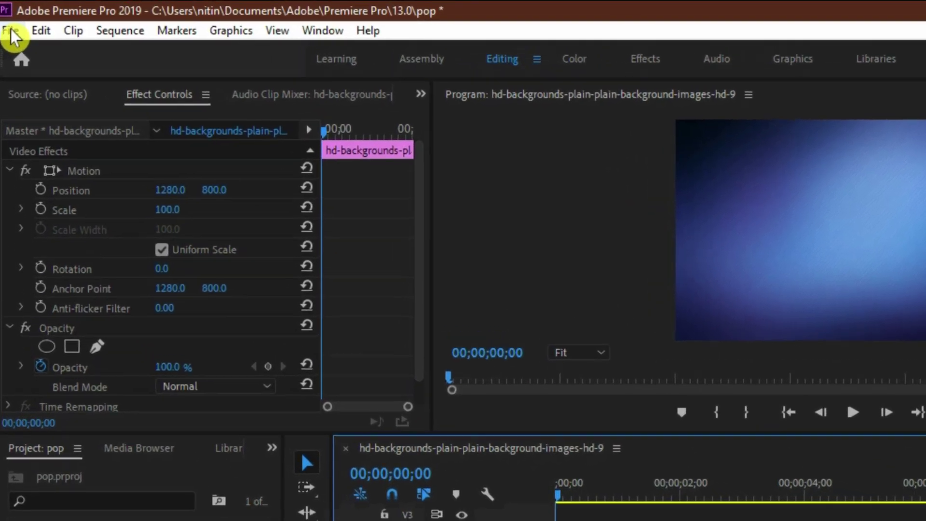
Create a new legacy title with the default name and the default 2560 × 1600, 29.97 fps settings
{"action": "left_click", "coordinate": [9, 22]}
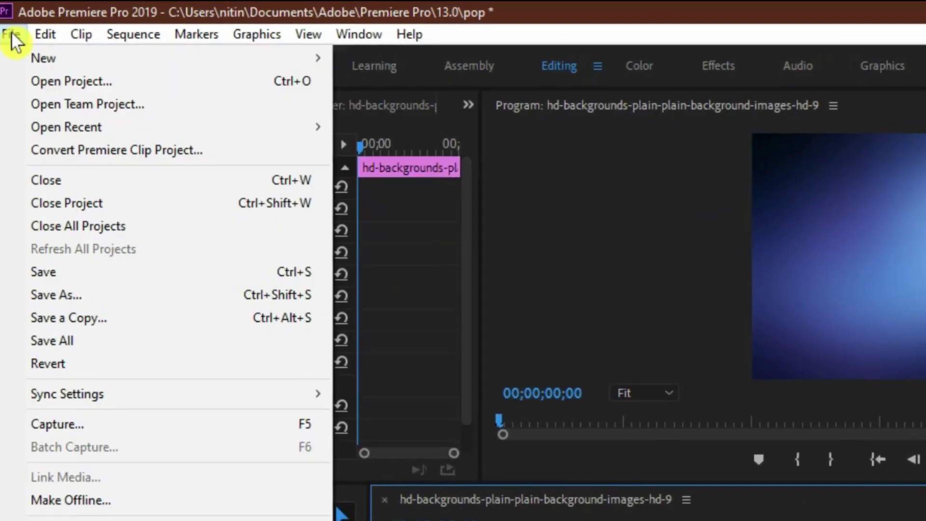
{"action": "mouse_move", "coordinate": [202, 59]}
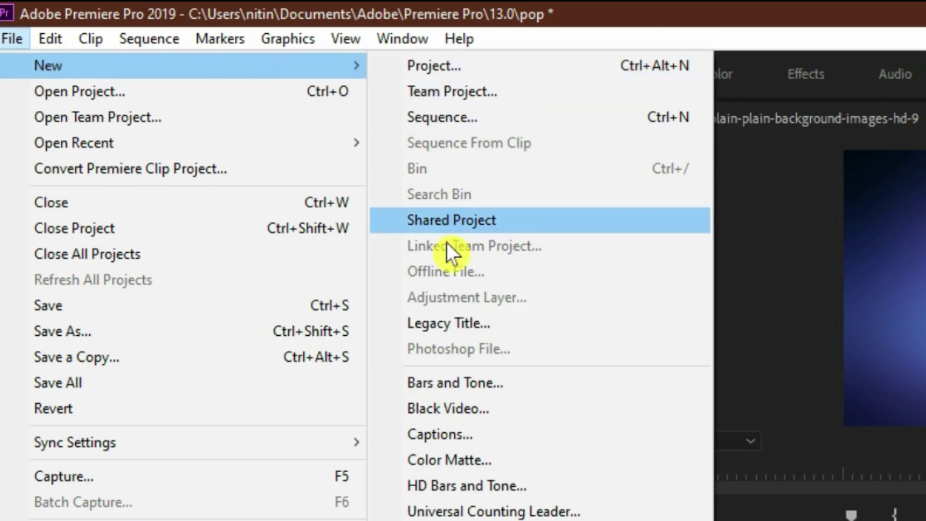
{"action": "left_click", "coordinate": [478, 320]}
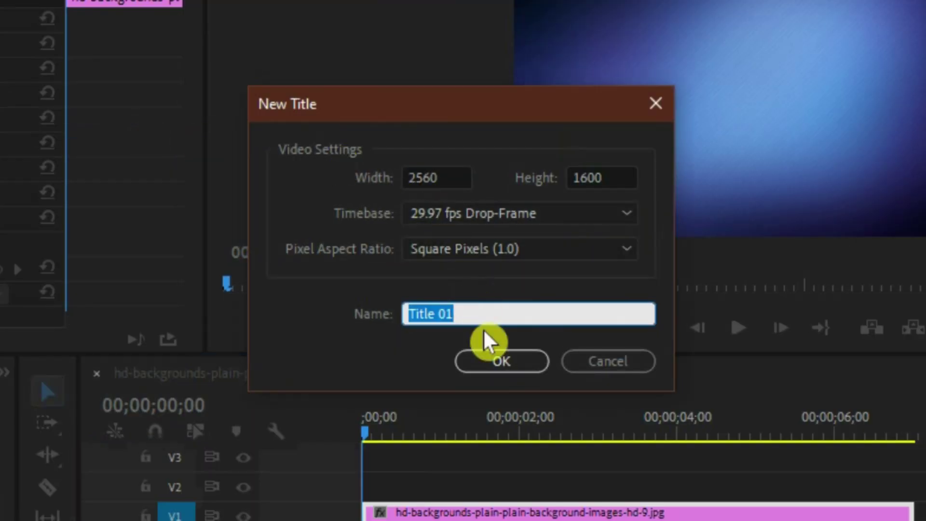
{"action": "left_click", "coordinate": [502, 369]}
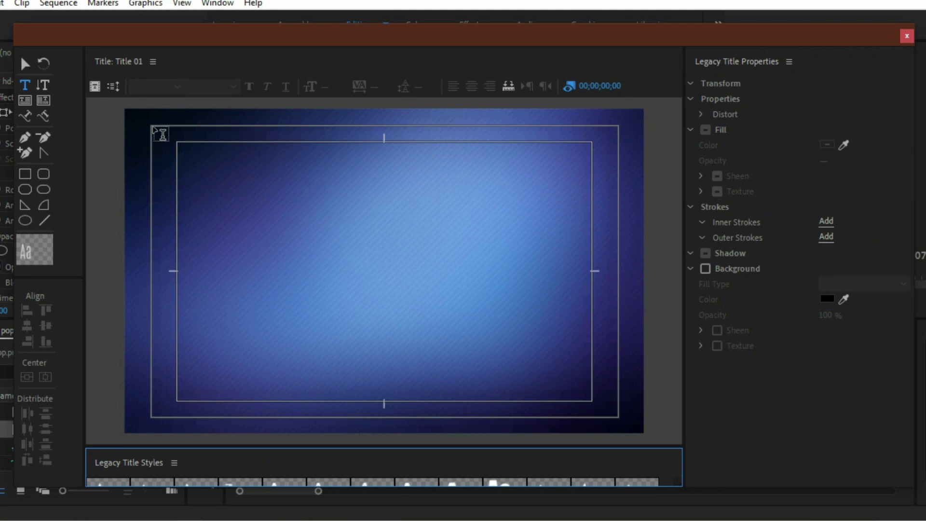
Draw a text box about 2298 × 1432 along the outer safe margin and enter "HELLO EVERYONE" as its first line
{"action": "left_click_drag", "start_coordinate": [153, 127], "coordinate": [544, 387]}
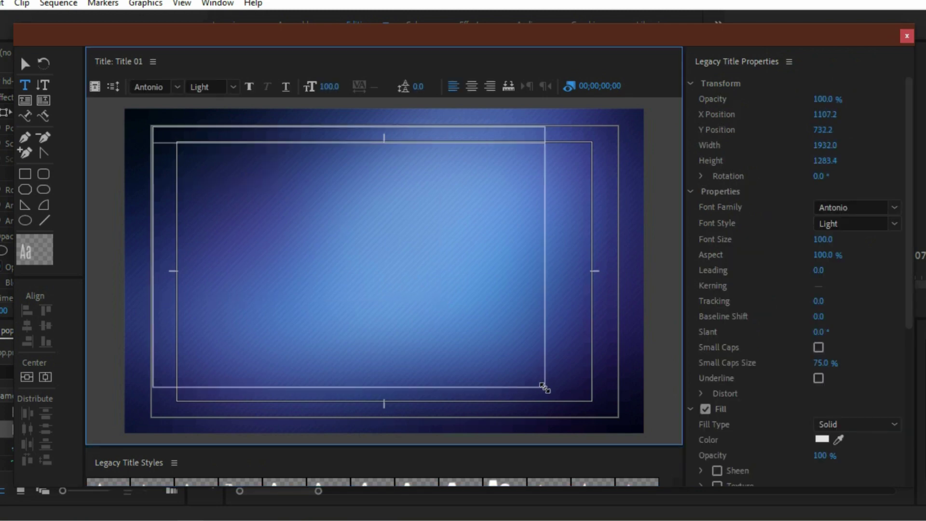
{"action": "left_click_drag", "start_coordinate": [608, 414], "coordinate": [618, 417]}
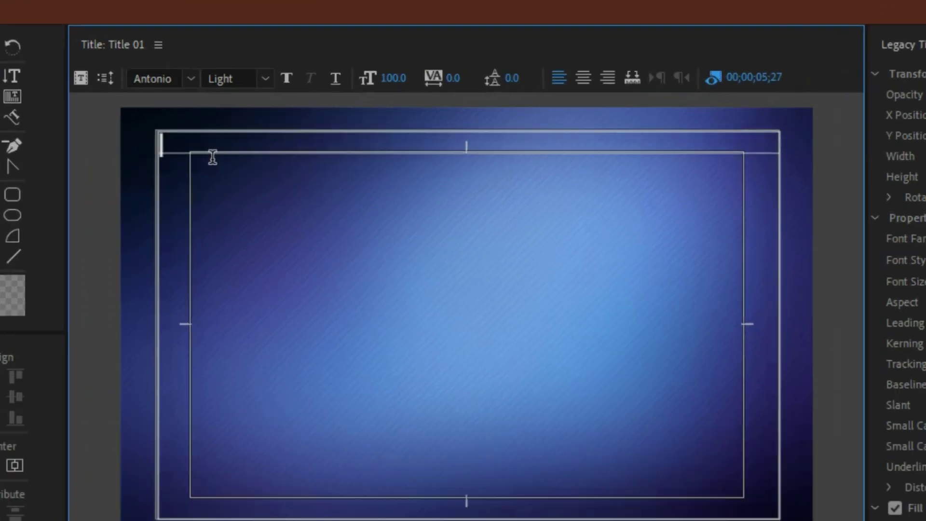
{"action": "type", "text": "HELLO EVERYONE"}
{"action": "key", "text": "Return"}
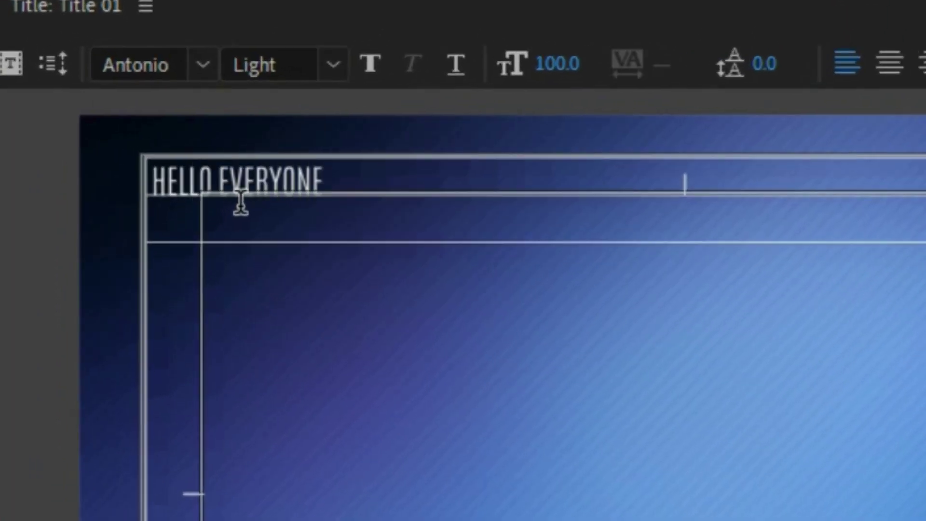
Add "WELCOM BACK" and "TO MY CHANNEL" below the first line as two separate lines
{"action": "type", "text": "WELCOM BACK TO"}
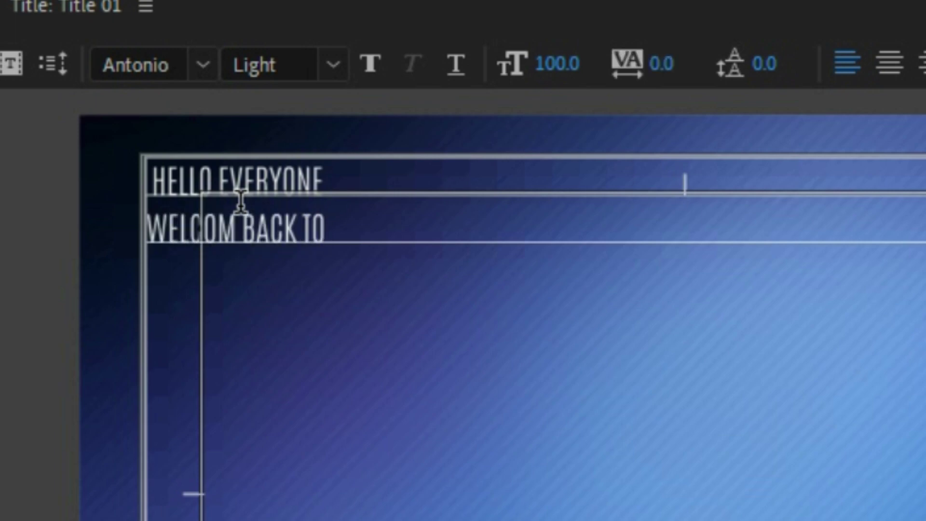
{"action": "type", "text": " MY CHANNEL"}
{"action": "key", "text": "Return"}
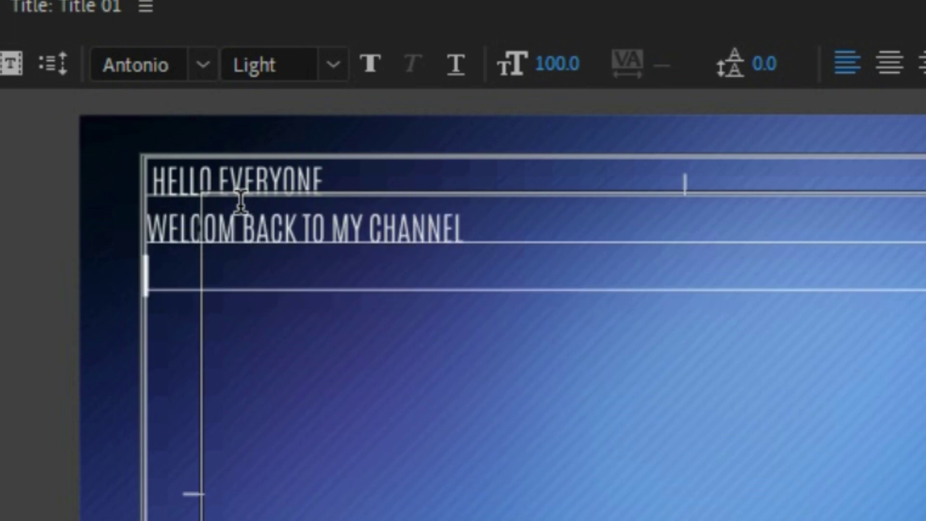
{"action": "left_click", "coordinate": [308, 228]}
{"action": "key", "text": "Return"}
{"action": "key", "text": "BackSpace"}
{"action": "key", "text": "Return"}
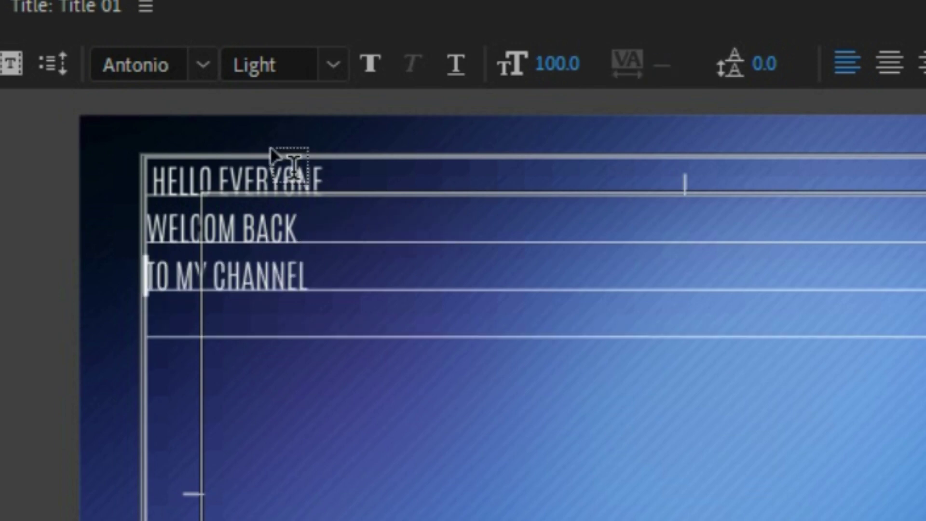
Center-align all the lines of the title text
{"action": "left_click", "coordinate": [256, 325]}
{"action": "key", "text": "ctrl+a"}
{"action": "left_click", "coordinate": [889, 62]}
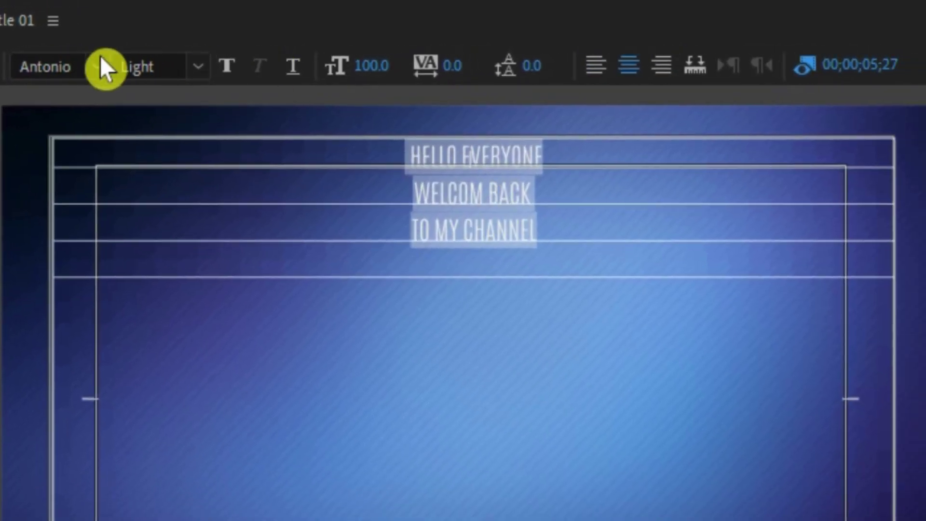
Set all the title text to Segoe UI Light with a font size of 259
{"action": "left_click", "coordinate": [104, 67]}
{"action": "scroll", "coordinate": [345, 124], "scroll_direction": "down", "scroll_amount": 15}
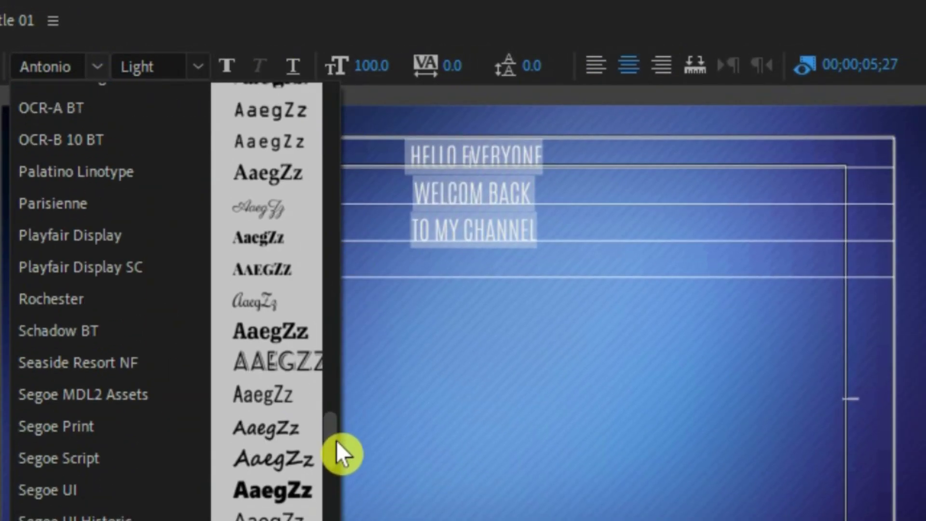
{"action": "left_click", "coordinate": [97, 492]}
{"action": "left_click", "coordinate": [198, 66]}
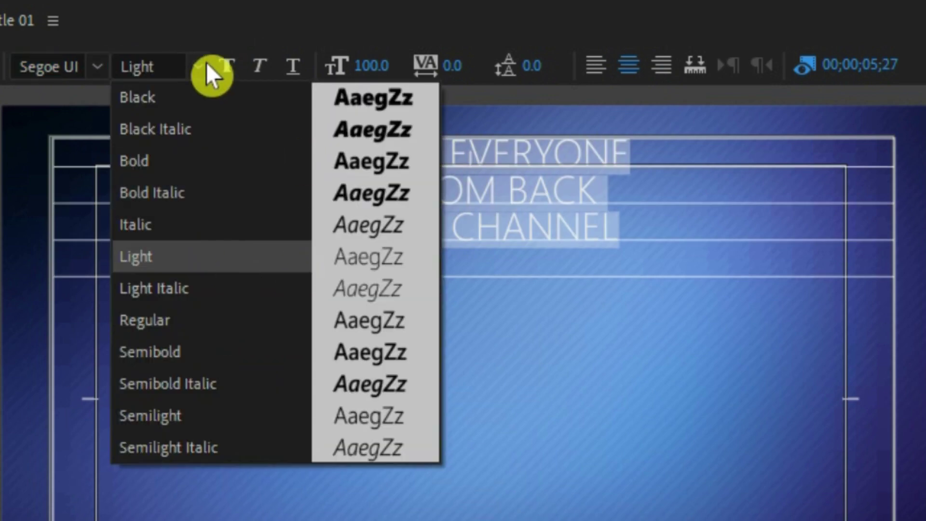
{"action": "left_click", "coordinate": [508, 148]}
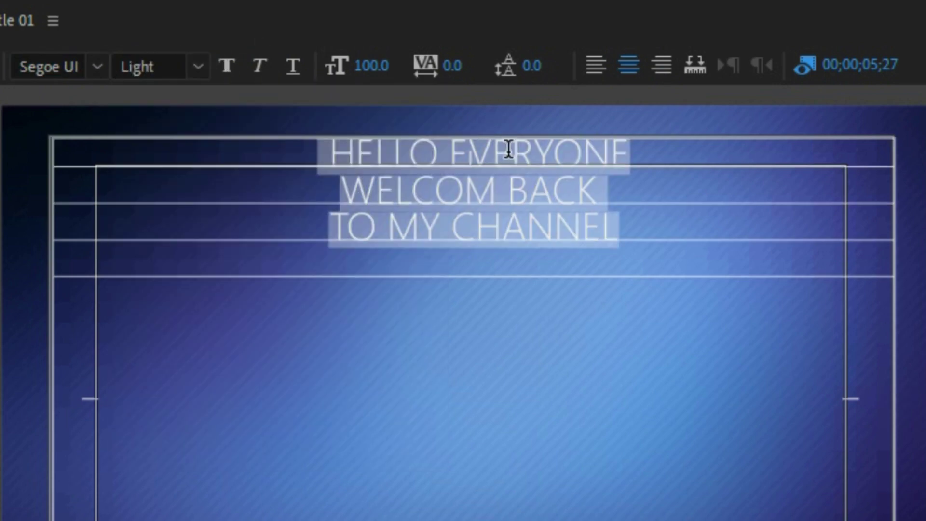
{"action": "left_click_drag", "start_coordinate": [378, 65], "coordinate": [559, 66]}
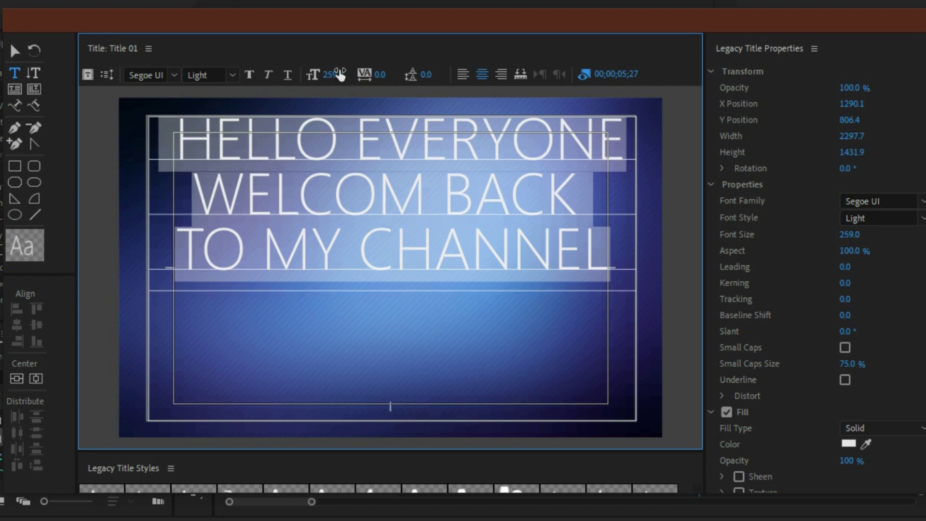
Make the word EVERYONE bold and reduce the font size of HELLO to 250
{"action": "left_click", "coordinate": [609, 134]}
{"action": "left_click_drag", "start_coordinate": [619, 132], "coordinate": [357, 138]}
{"action": "left_click", "coordinate": [232, 76]}
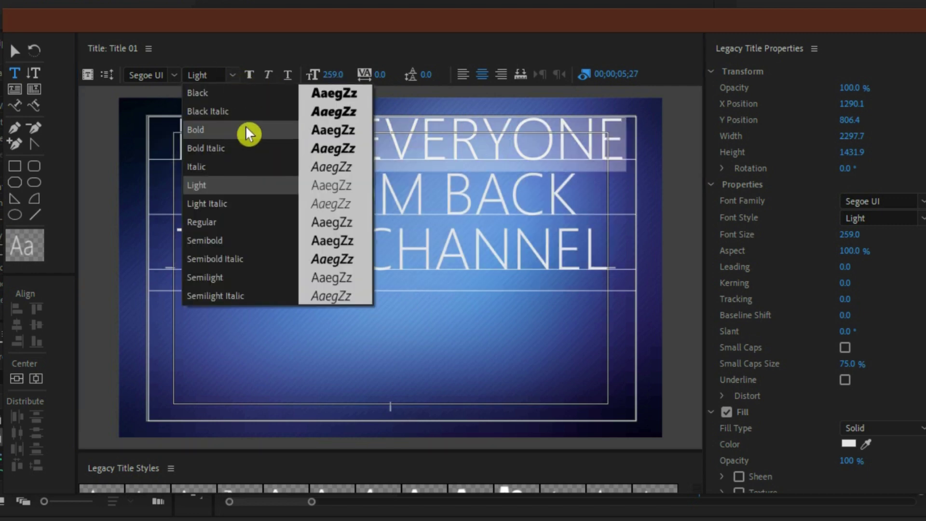
{"action": "left_click", "coordinate": [249, 133]}
{"action": "left_click", "coordinate": [248, 198]}
{"action": "left_click_drag", "start_coordinate": [563, 196], "coordinate": [310, 126]}
{"action": "mouse_move", "coordinate": [338, 76]}
{"action": "left_mouse_down"}
{"action": "mouse_move", "coordinate": [314, 75]}
{"action": "mouse_move", "coordinate": [339, 76]}
{"action": "left_mouse_up"}
Change the font style of WELCOM BACK to Semilight and of MY CHANNEL to Black
{"action": "left_click_drag", "start_coordinate": [581, 205], "coordinate": [193, 200]}
{"action": "left_click", "coordinate": [231, 75]}
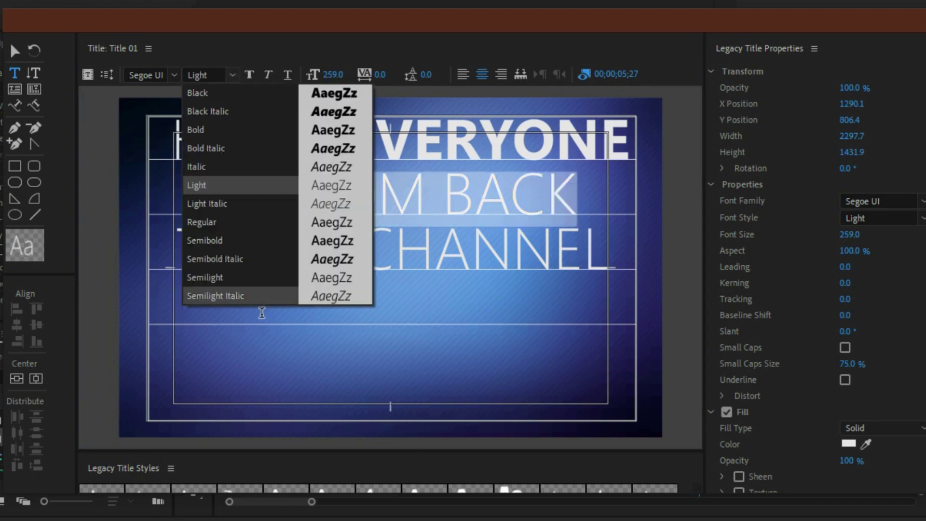
{"action": "left_click", "coordinate": [244, 278]}
{"action": "left_click", "coordinate": [595, 250]}
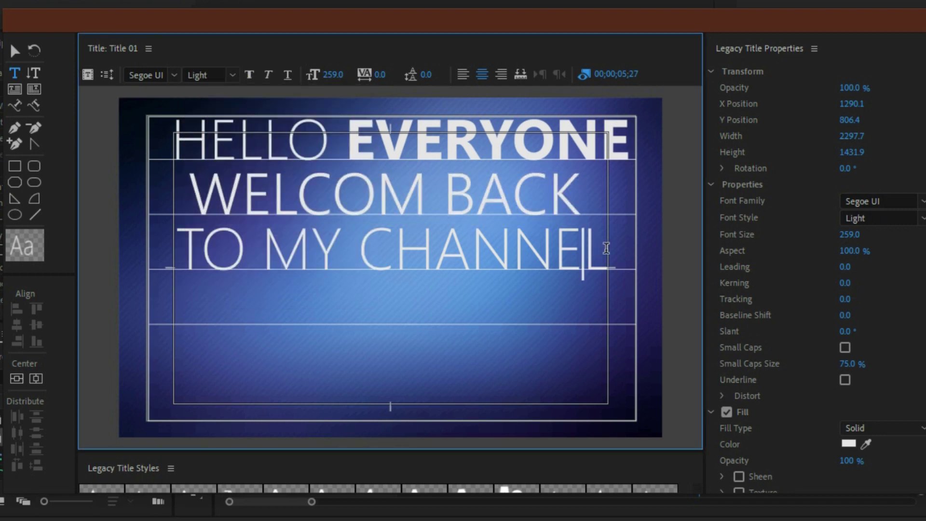
{"action": "left_click_drag", "start_coordinate": [609, 250], "coordinate": [264, 251]}
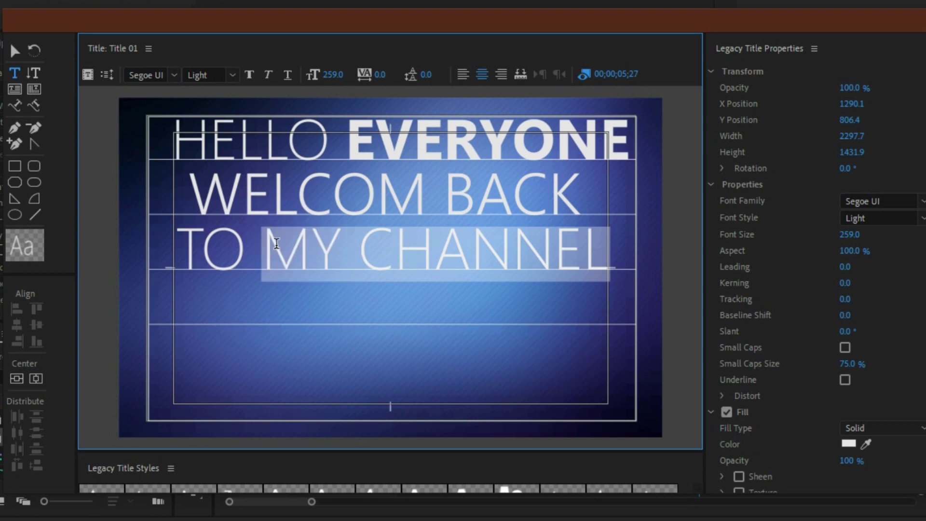
{"action": "left_click", "coordinate": [233, 77]}
{"action": "left_click", "coordinate": [238, 95]}
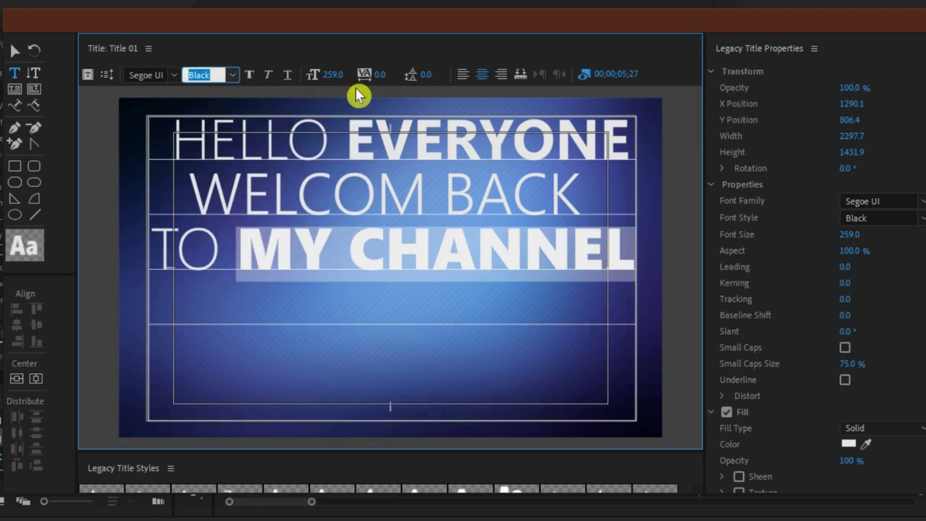
Set the leading of all the title text to 265 and move the text block down to about Y position 884
{"action": "left_click", "coordinate": [393, 240]}
{"action": "key", "text": "ctrl+a"}
{"action": "left_click_drag", "start_coordinate": [423, 74], "coordinate": [428, 94]}
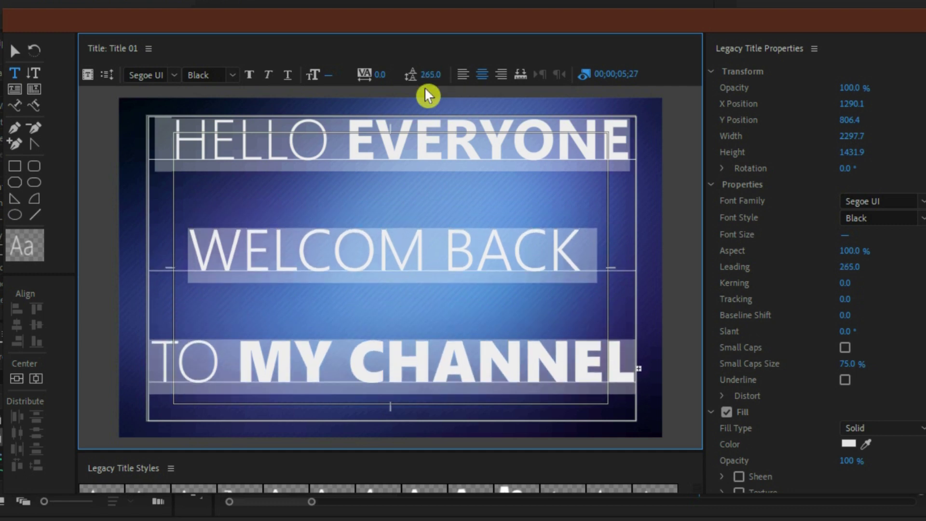
{"action": "left_click", "coordinate": [36, 380]}
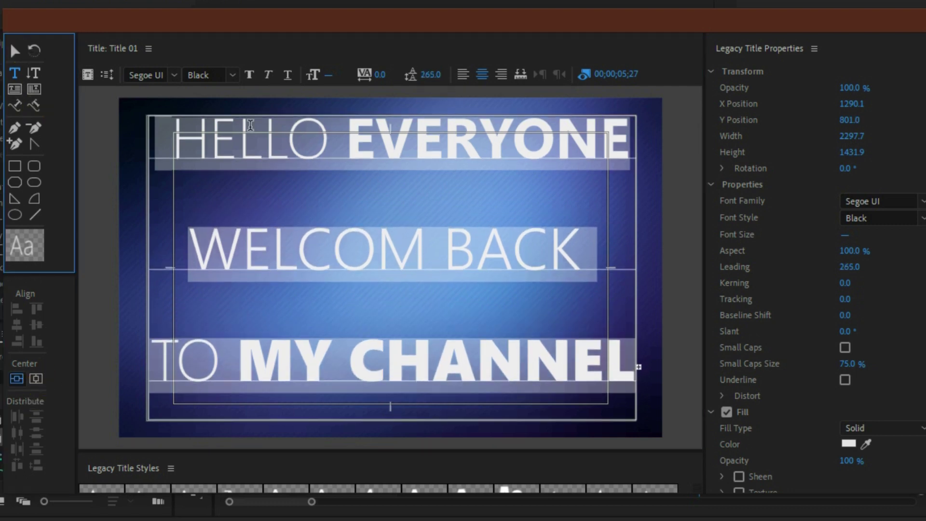
{"action": "left_click", "coordinate": [15, 48]}
{"action": "left_click_drag", "start_coordinate": [462, 235], "coordinate": [462, 253]}
Fill the words MY CHANNEL with the turquoise colour 00FFD8
{"action": "left_click", "coordinate": [17, 75]}
{"action": "left_click", "coordinate": [477, 265]}
{"action": "left_click_drag", "start_coordinate": [636, 384], "coordinate": [236, 384]}
{"action": "left_click", "coordinate": [851, 445]}
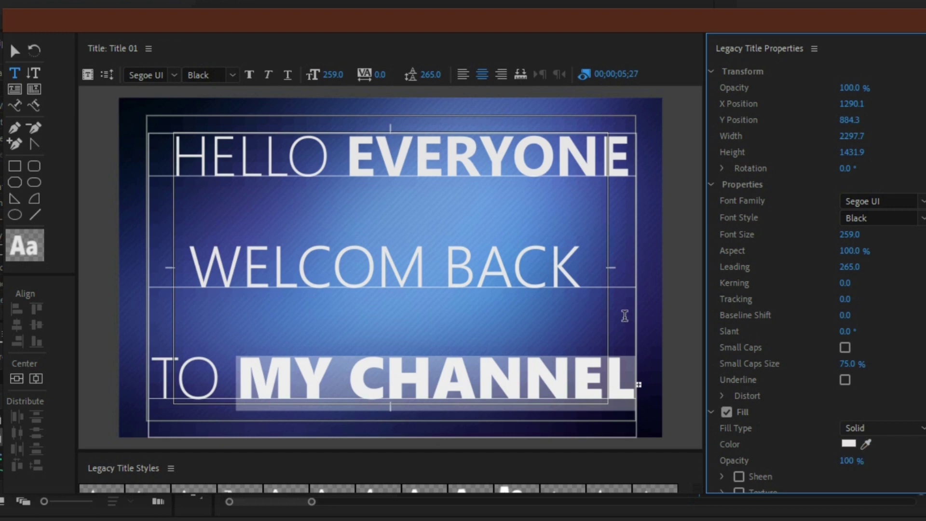
{"action": "left_click", "coordinate": [848, 443]}
{"action": "left_click", "coordinate": [437, 352]}
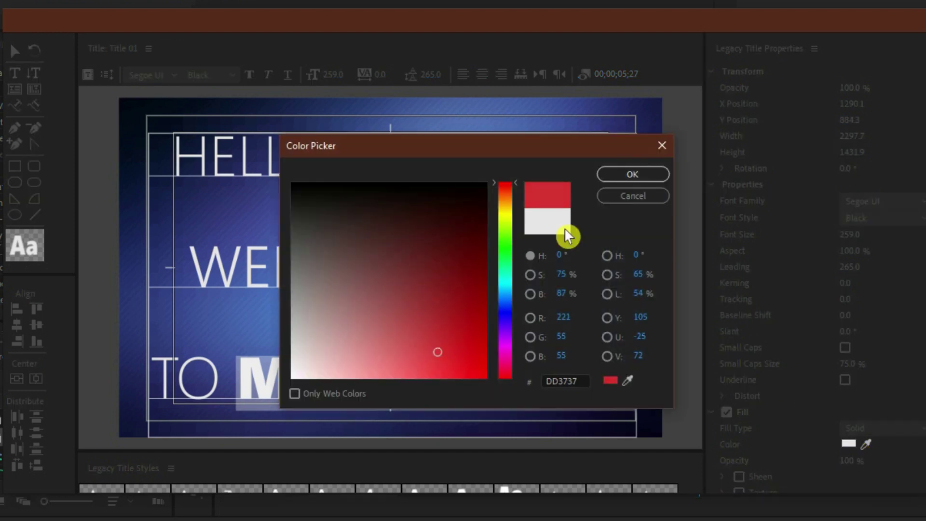
{"action": "left_click_drag", "start_coordinate": [518, 293], "coordinate": [516, 272]}
{"action": "left_click_drag", "start_coordinate": [459, 325], "coordinate": [504, 401]}
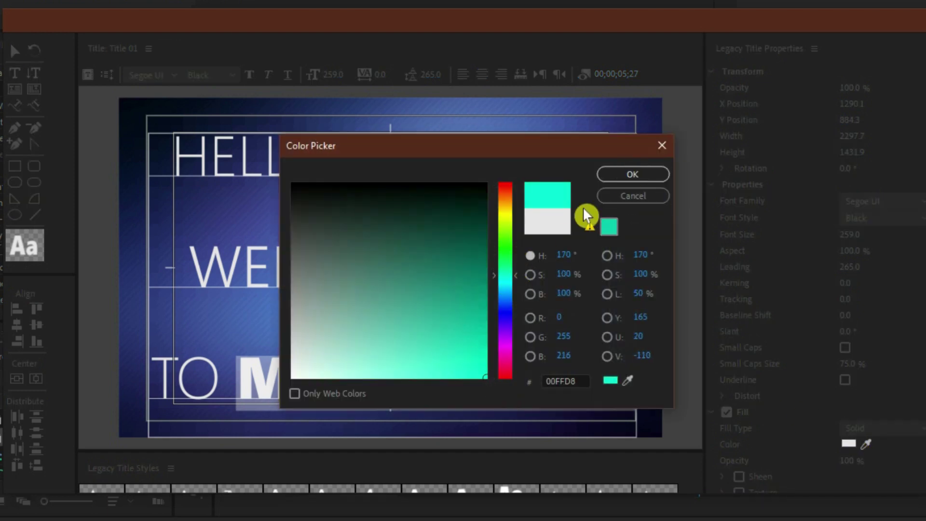
{"action": "left_click", "coordinate": [620, 173]}
Fill the word HELLO with a bright yellow colour
{"action": "left_click_drag", "start_coordinate": [330, 155], "coordinate": [173, 153]}
{"action": "left_click", "coordinate": [856, 446]}
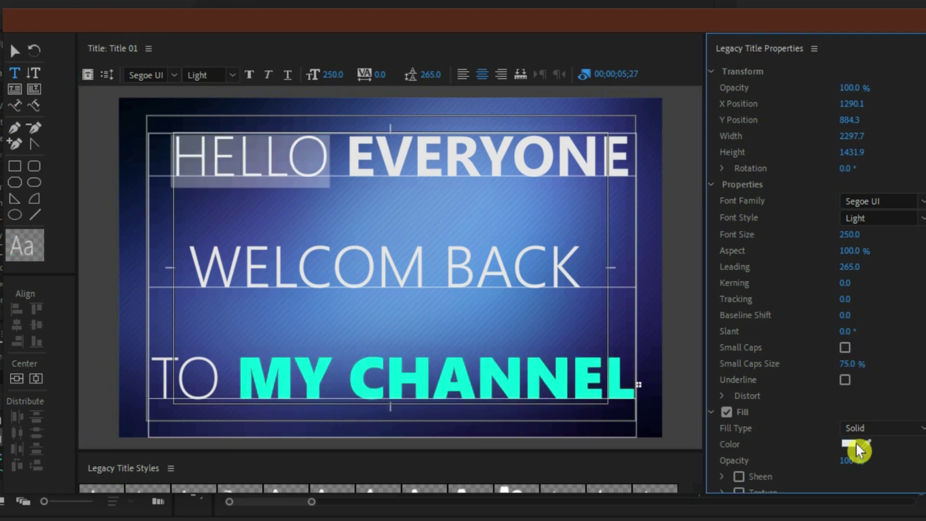
{"action": "left_click_drag", "start_coordinate": [506, 216], "coordinate": [507, 213]}
{"action": "left_click_drag", "start_coordinate": [460, 347], "coordinate": [518, 395]}
{"action": "left_click", "coordinate": [637, 176]}
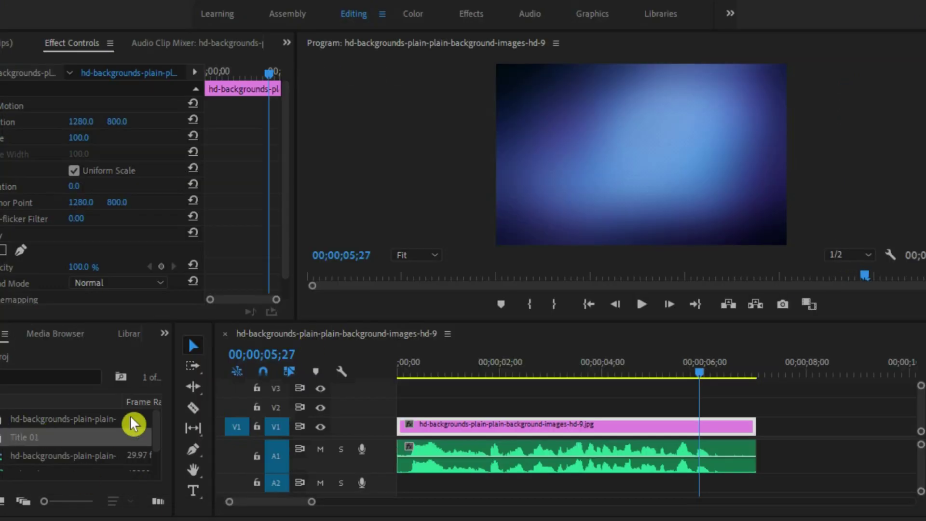
Place the Title 01 clip on track V2 above the background image, aligned to the start of the sequence
{"action": "left_click", "coordinate": [158, 419]}
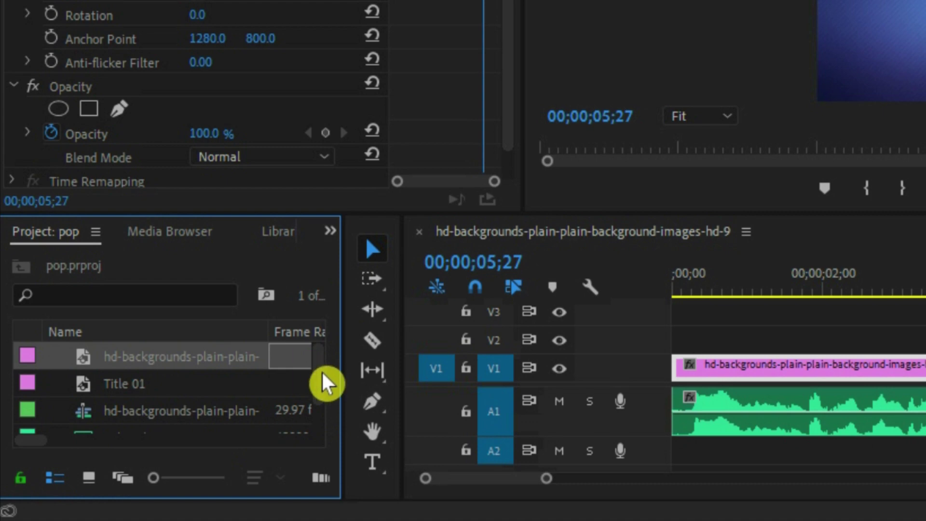
{"action": "scroll", "coordinate": [326, 381], "scroll_direction": "down", "scroll_amount": 1}
{"action": "left_click_drag", "start_coordinate": [216, 356], "coordinate": [487, 367]}
{"action": "left_click_drag", "start_coordinate": [278, 367], "coordinate": [535, 340]}
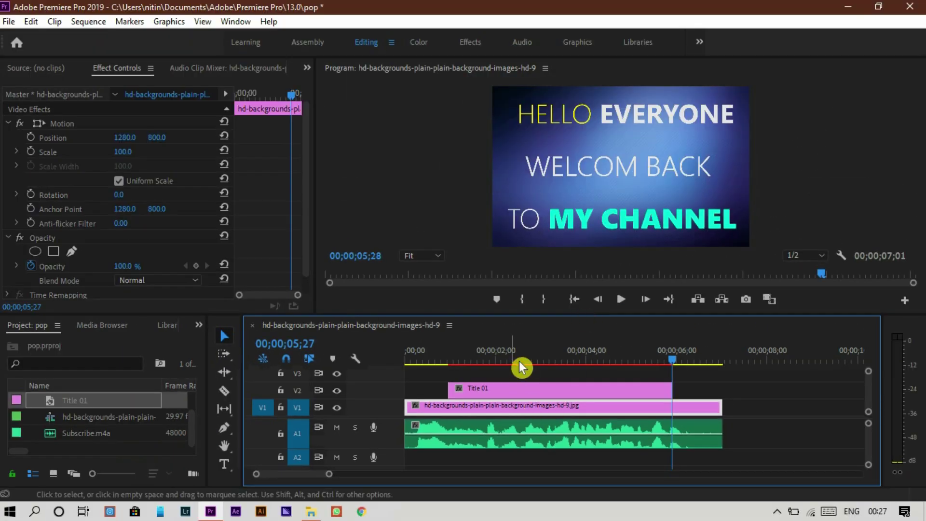
{"action": "left_click_drag", "start_coordinate": [448, 389], "coordinate": [406, 389]}
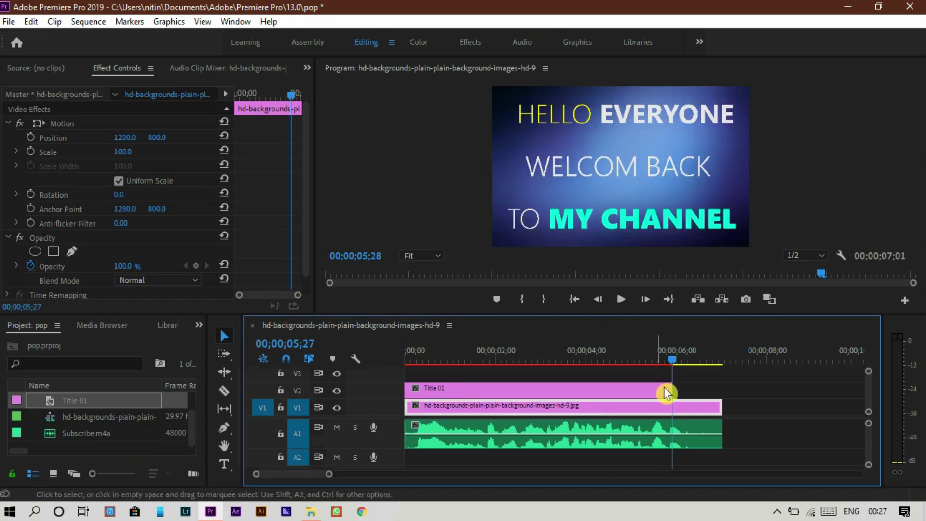
Play the sequence from its start to preview the title with the audio
{"action": "left_click", "coordinate": [403, 362]}
{"action": "key", "text": "space"}
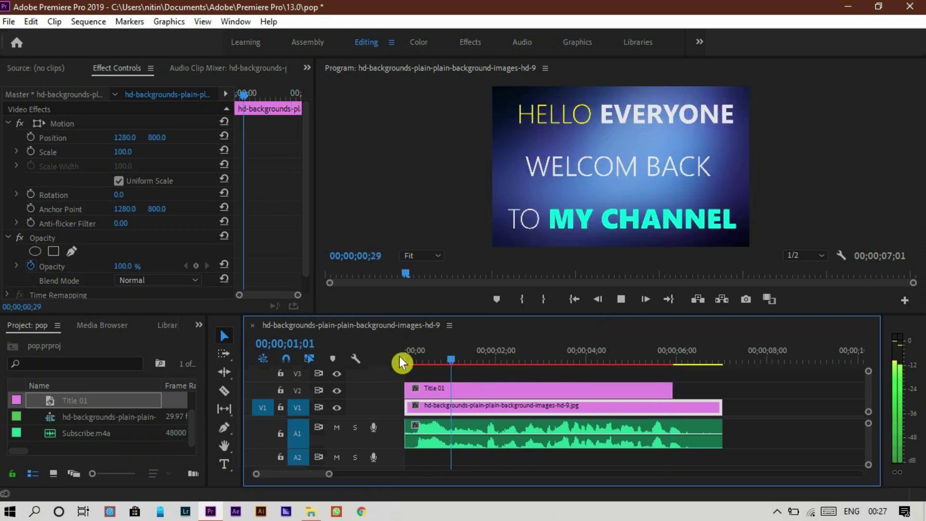
Trim the end of the Title 01 clip to 00;00;03;03 and duplicate the clip onto tracks V3 and V4
{"action": "key", "text": "space"}
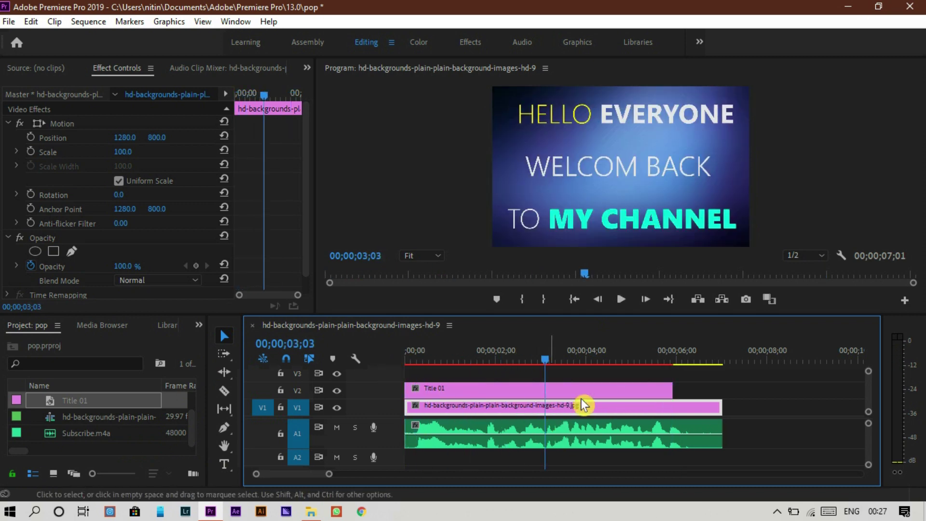
{"action": "left_click_drag", "start_coordinate": [671, 387], "coordinate": [548, 386]}
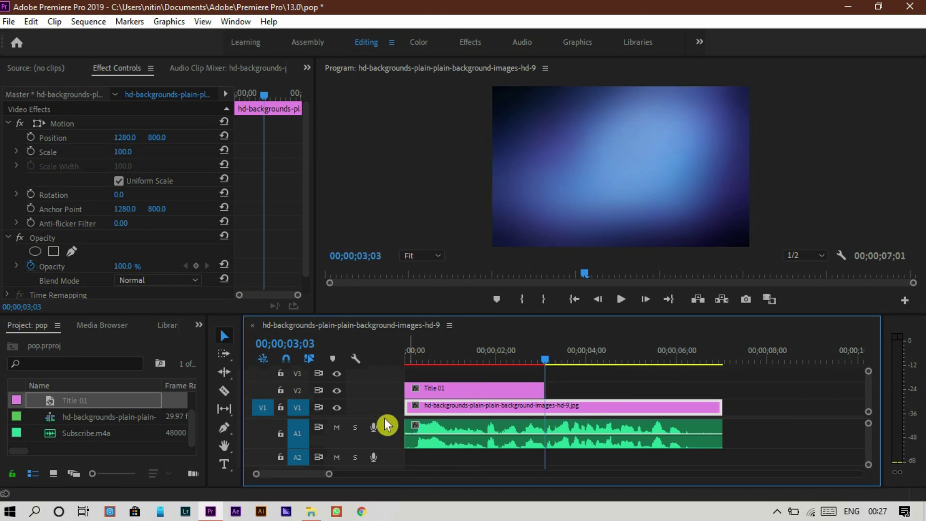
{"action": "scroll", "coordinate": [381, 429], "scroll_direction": "up", "scroll_amount": 2}
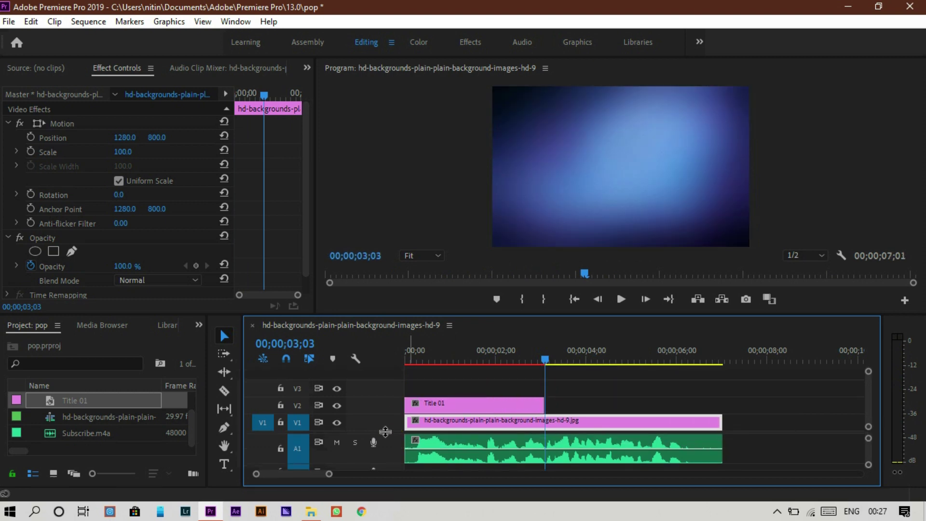
{"action": "left_click_drag", "start_coordinate": [510, 366], "coordinate": [432, 363]}
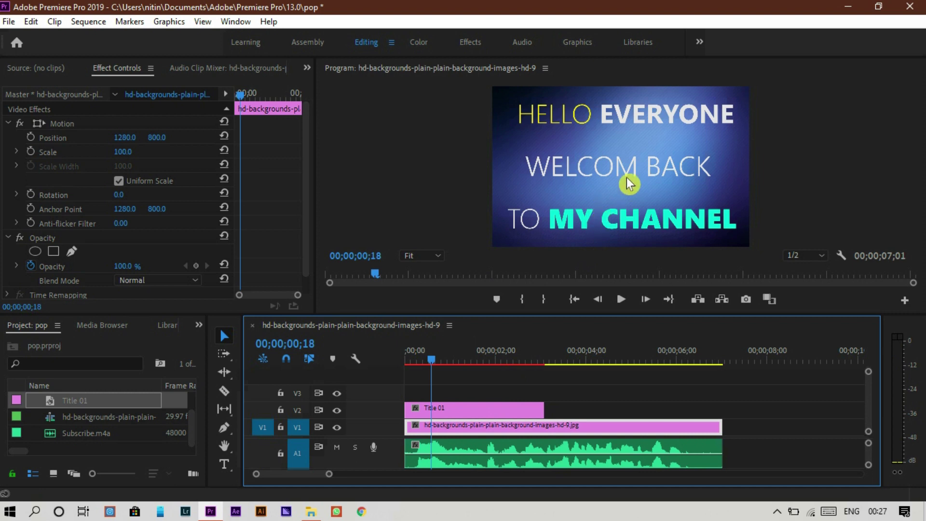
{"action": "left_click", "coordinate": [472, 408]}
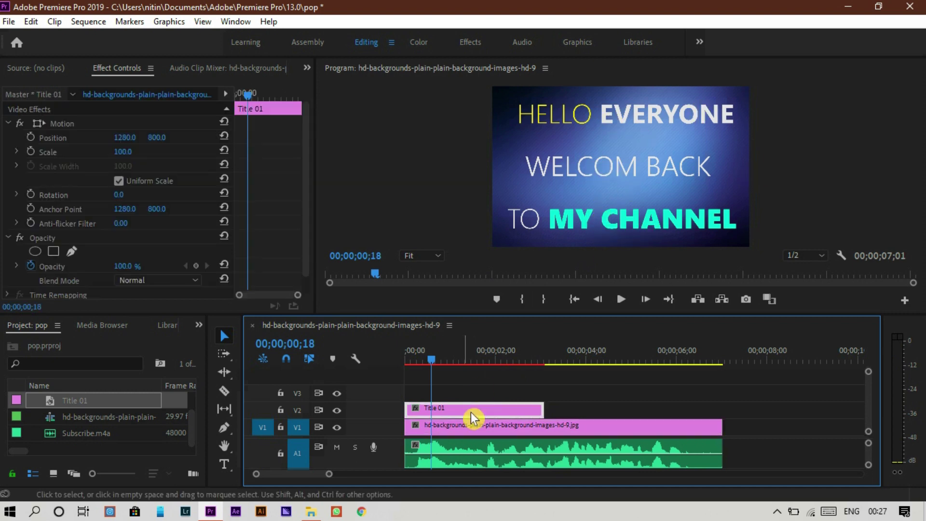
{"action": "left_click_drag", "start_coordinate": [471, 412], "coordinate": [466, 376], "text": "alt"}
Find the Crop effect and apply it to the three title clips on tracks V2, V3 and V4
{"action": "left_click", "coordinate": [463, 407]}
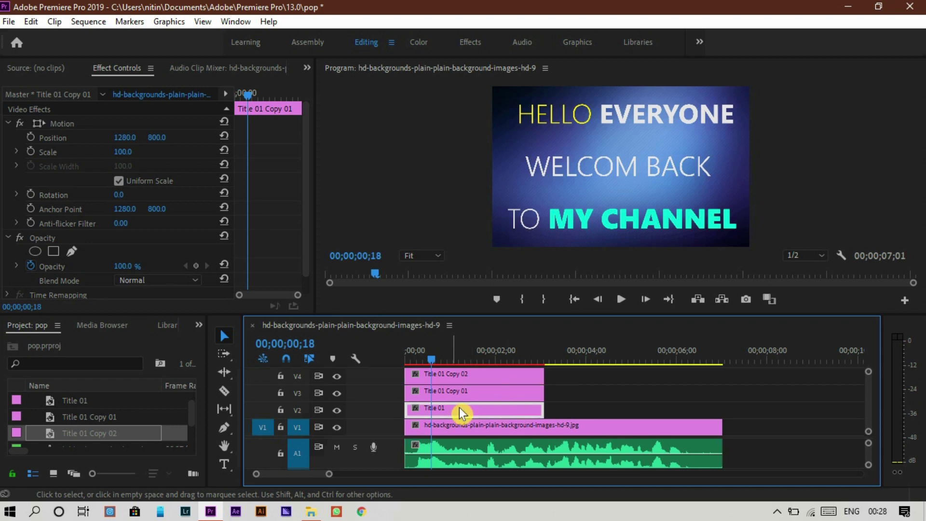
{"action": "left_click", "coordinate": [198, 324]}
{"action": "left_click", "coordinate": [232, 403]}
{"action": "left_click", "coordinate": [100, 343]}
{"action": "type", "text": "CROP"}
{"action": "left_click_drag", "start_coordinate": [129, 444], "coordinate": [410, 407]}
{"action": "left_click_drag", "start_coordinate": [173, 436], "coordinate": [471, 393]}
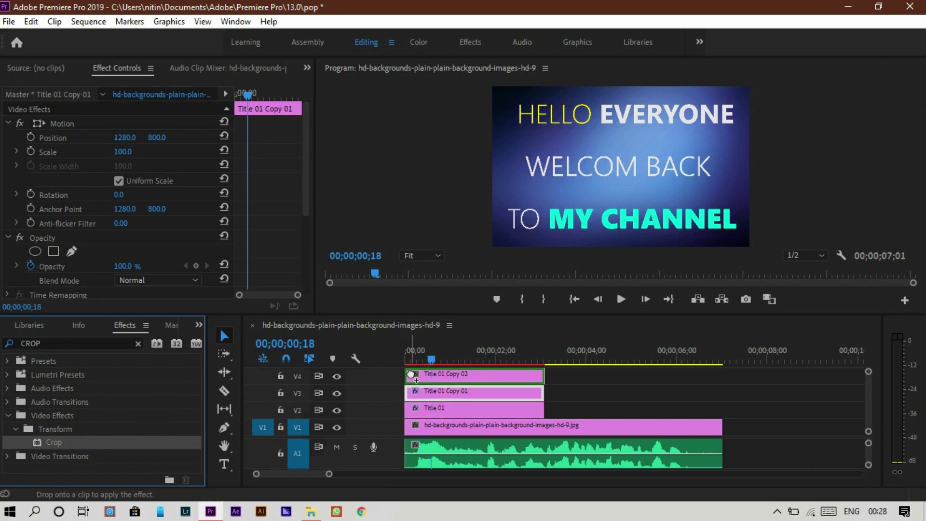
{"action": "left_click_drag", "start_coordinate": [424, 383], "coordinate": [424, 384]}
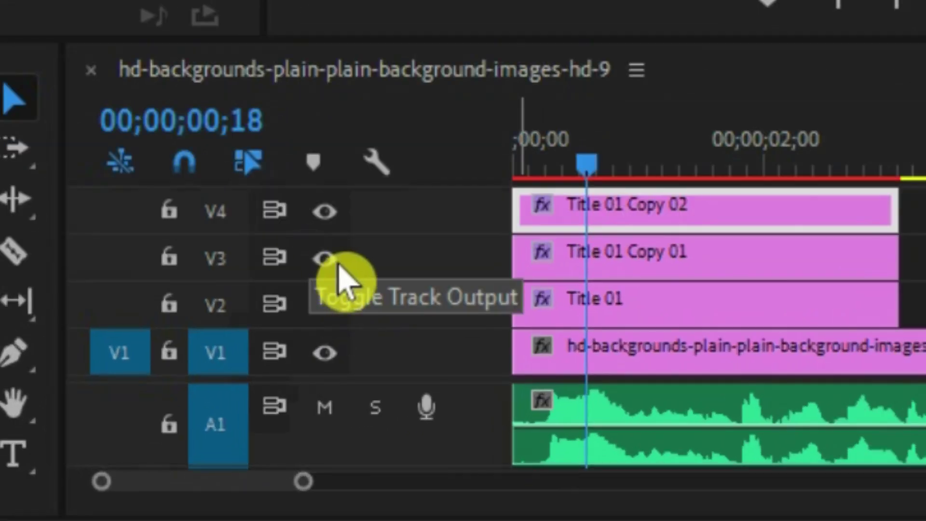
Hide tracks V3 and V4 and set the bottom crop of Title 01 to 62% to isolate HELLO EVERYONE
{"action": "left_click", "coordinate": [325, 258]}
{"action": "left_click", "coordinate": [325, 210]}
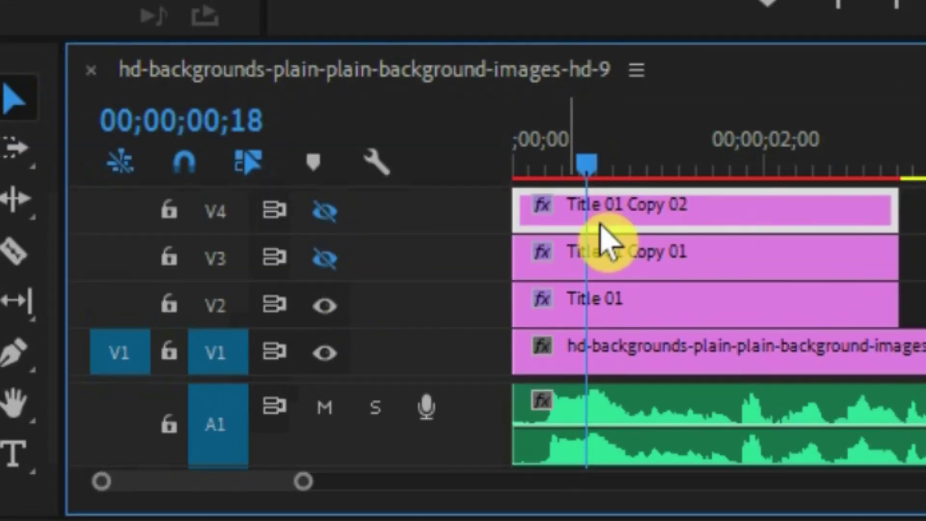
{"action": "left_click", "coordinate": [629, 309]}
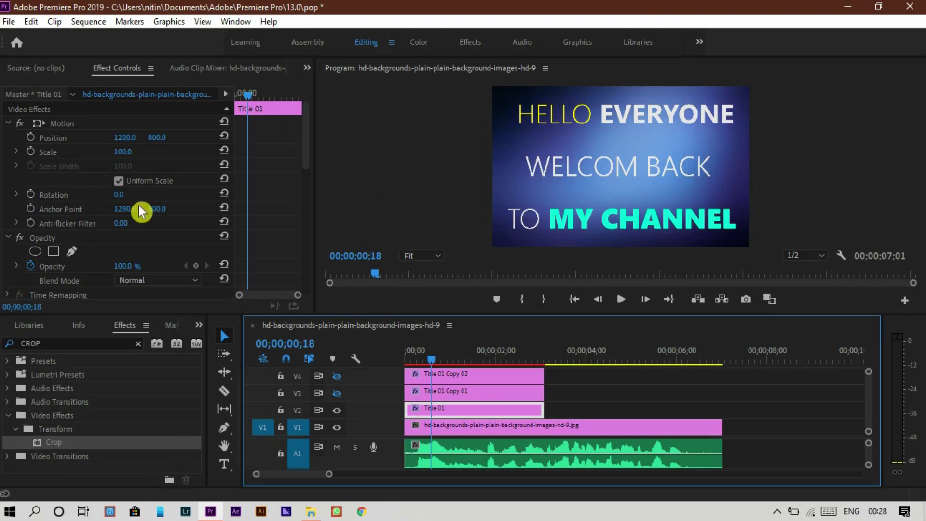
{"action": "scroll", "coordinate": [139, 205], "scroll_direction": "down", "scroll_amount": 5}
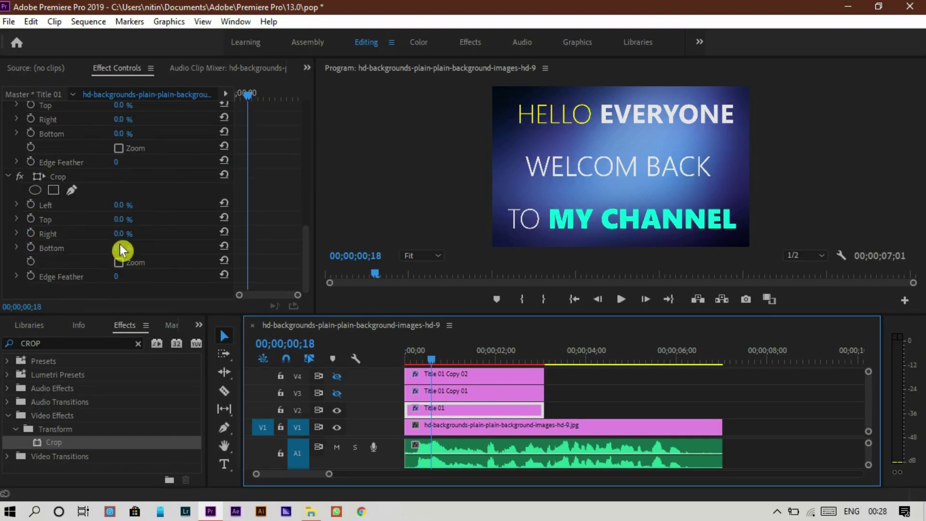
{"action": "left_click_drag", "start_coordinate": [120, 248], "coordinate": [148, 247]}
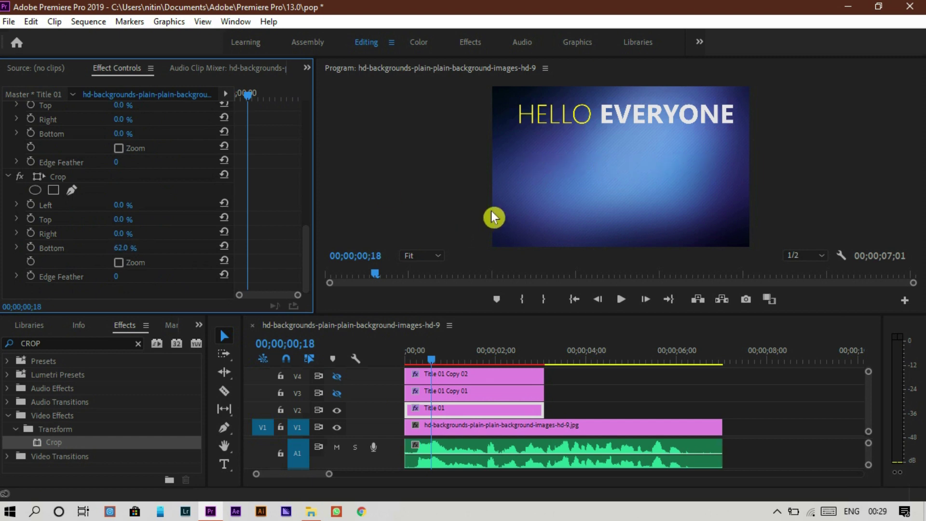
Trim the start of Title 01 to 00;00;00;08, where the voice begins in the audio waveform
{"action": "left_click", "coordinate": [416, 359]}
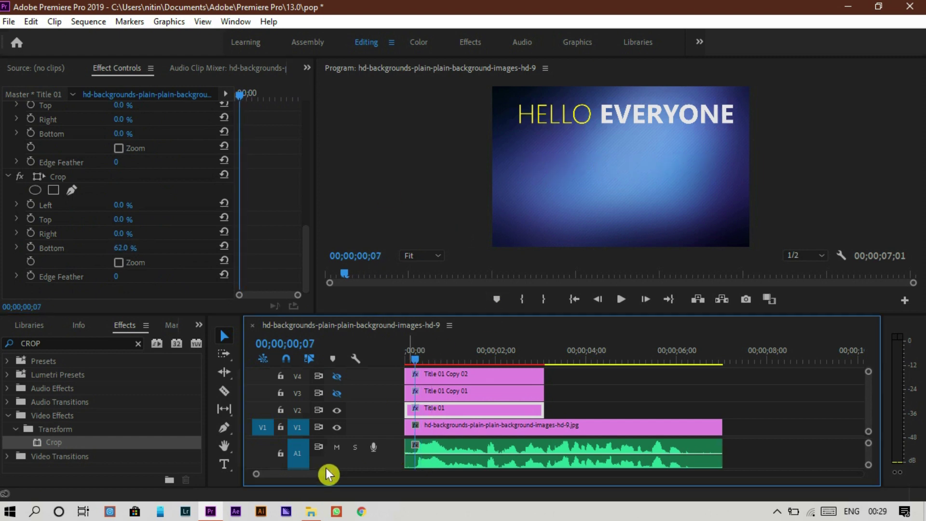
{"action": "left_click_drag", "start_coordinate": [328, 481], "coordinate": [294, 475]}
{"action": "left_click", "coordinate": [439, 363]}
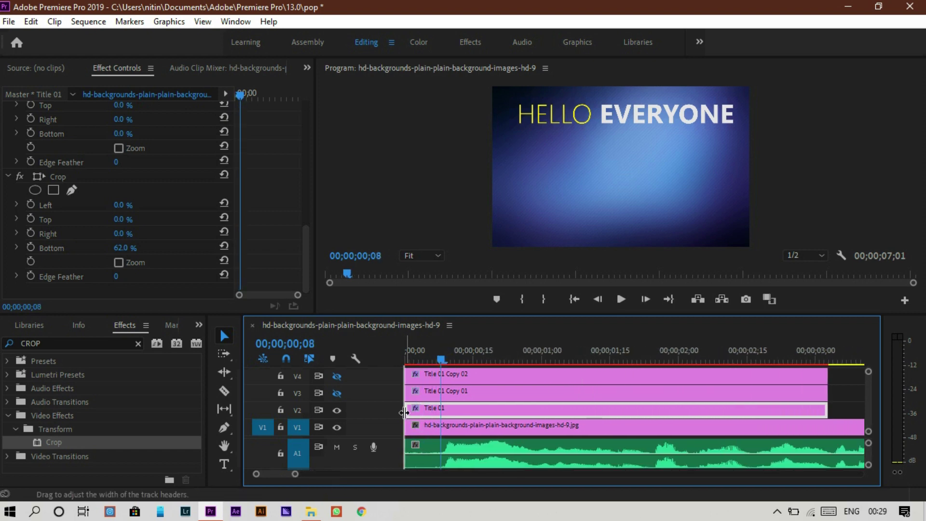
{"action": "left_click_drag", "start_coordinate": [404, 413], "coordinate": [442, 413]}
Keyframe the right crop of Title 01 to show only HELLO at 00;00;00;20 and 0% at 00;00;00;21
{"action": "key", "text": "space"}
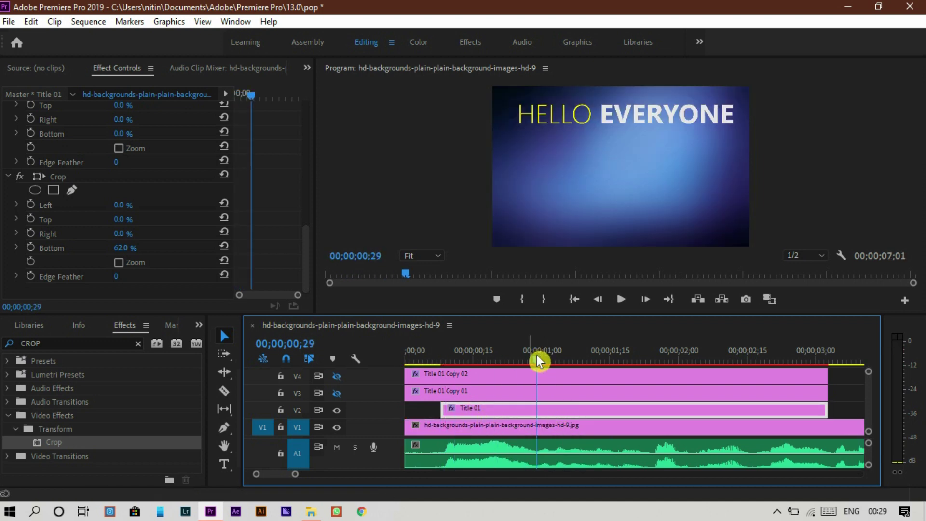
{"action": "key", "text": "Left"}
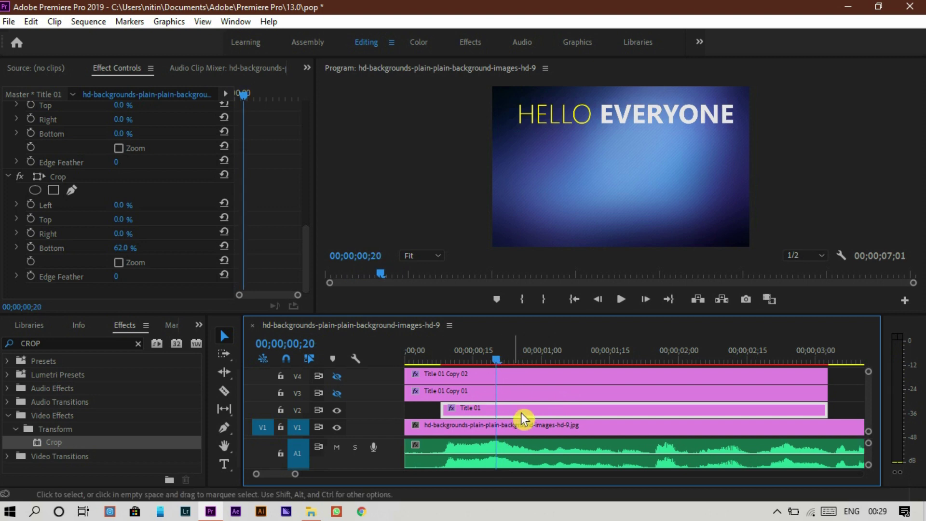
{"action": "left_click", "coordinate": [32, 233]}
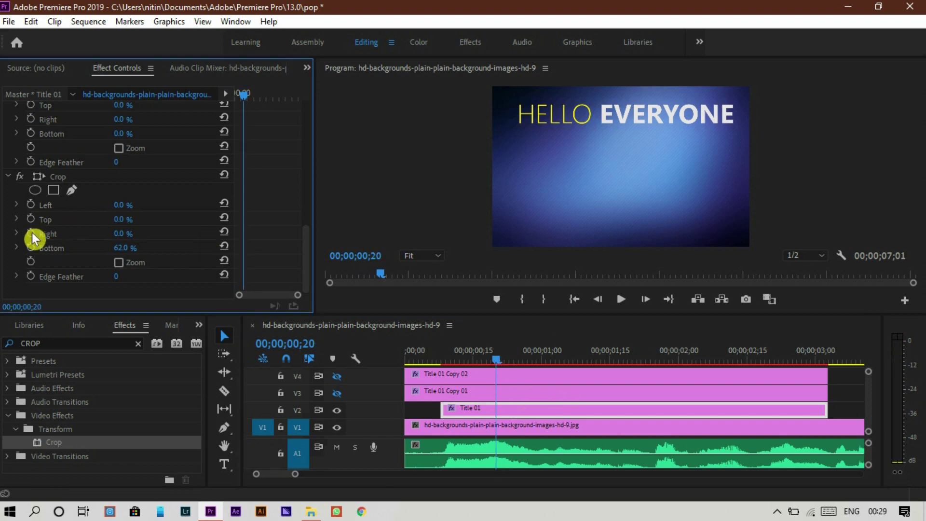
{"action": "left_click", "coordinate": [37, 235]}
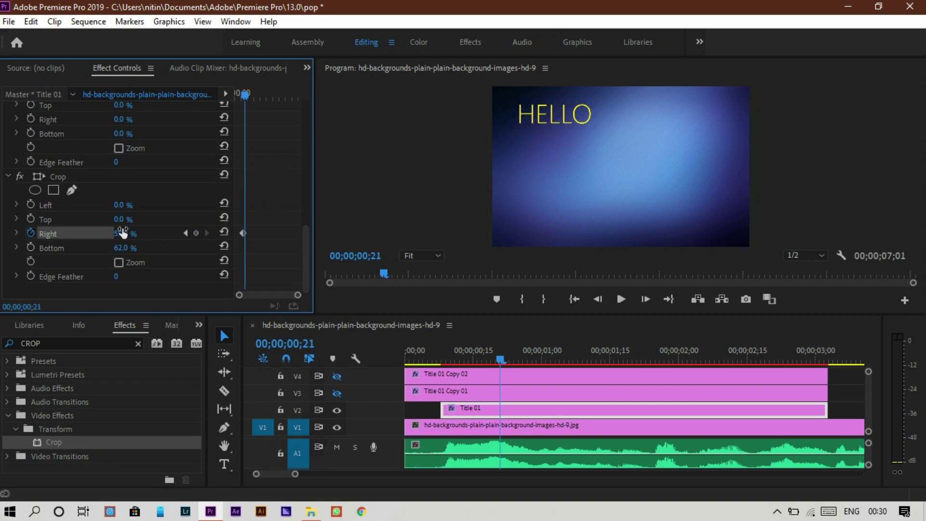
{"action": "left_click_drag", "start_coordinate": [124, 233], "coordinate": [104, 233]}
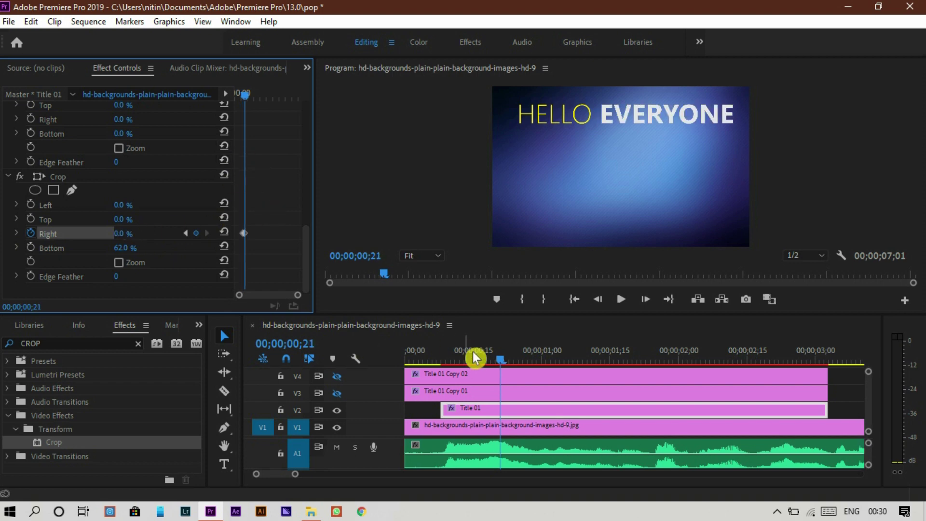
Play the opening of the sequence to check the HELLO EVERYONE reveal against the voice
{"action": "left_click", "coordinate": [432, 359]}
{"action": "key", "text": "space"}
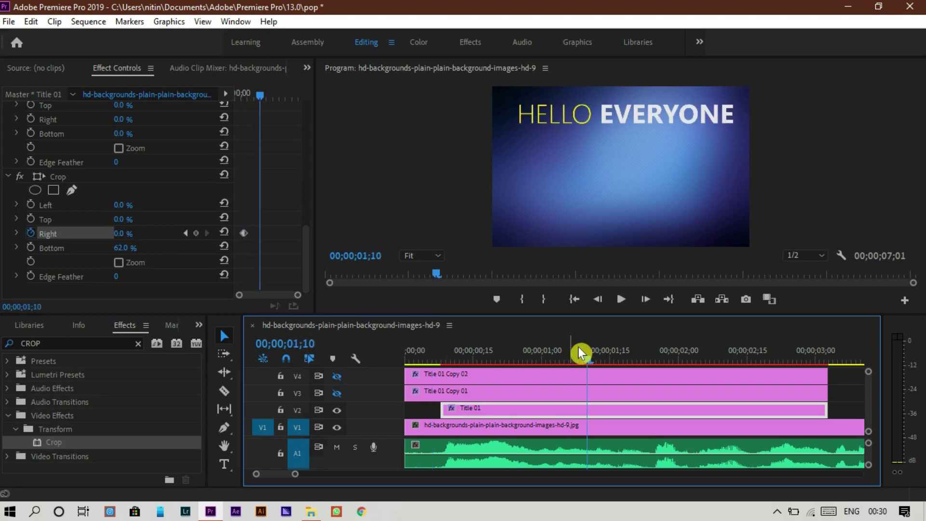
{"action": "left_click_drag", "start_coordinate": [587, 360], "coordinate": [519, 360]}
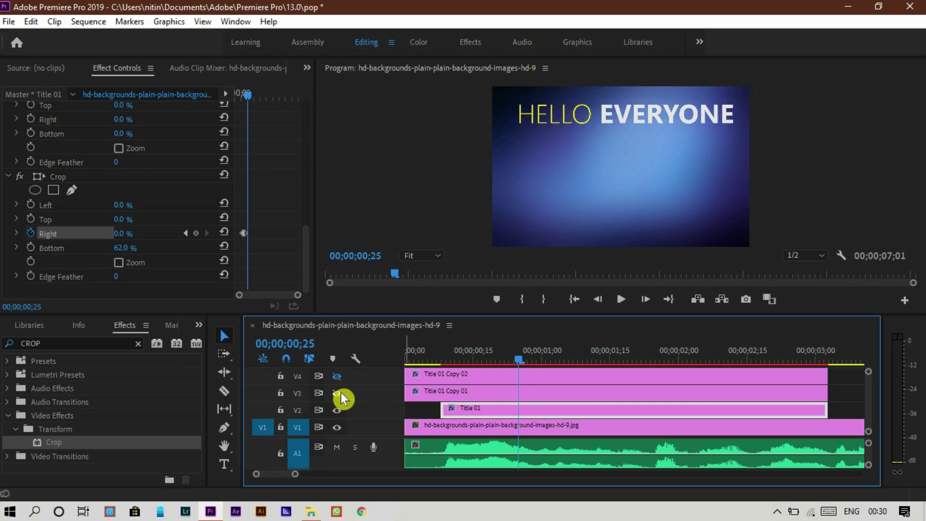
Show track V3, hide V2, and crop Title 01 Copy 01 by 33% at the top and 31% at the bottom
{"action": "left_click", "coordinate": [338, 393]}
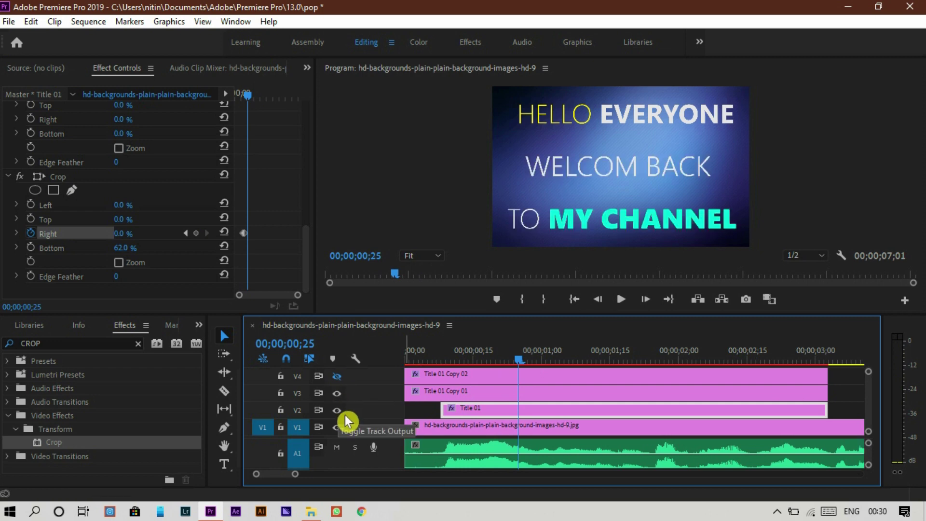
{"action": "left_click", "coordinate": [491, 396]}
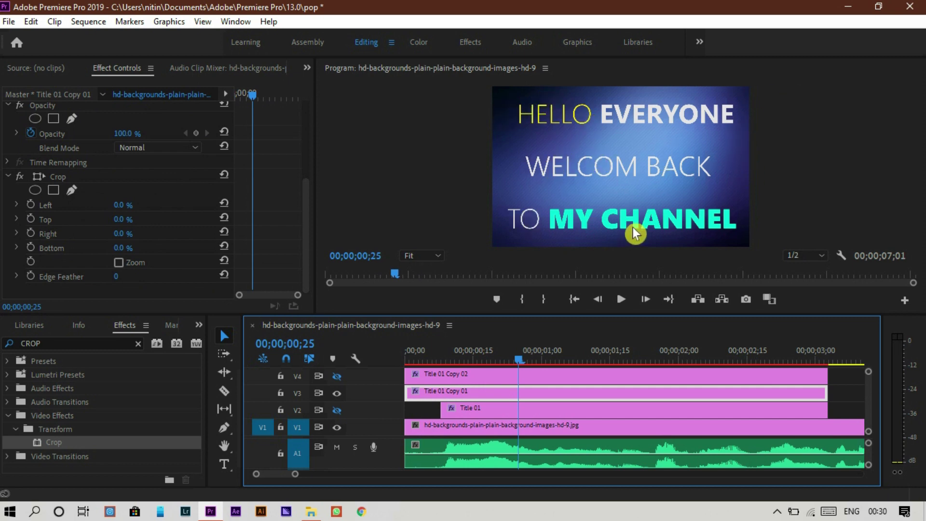
{"action": "left_click_drag", "start_coordinate": [121, 220], "coordinate": [139, 248]}
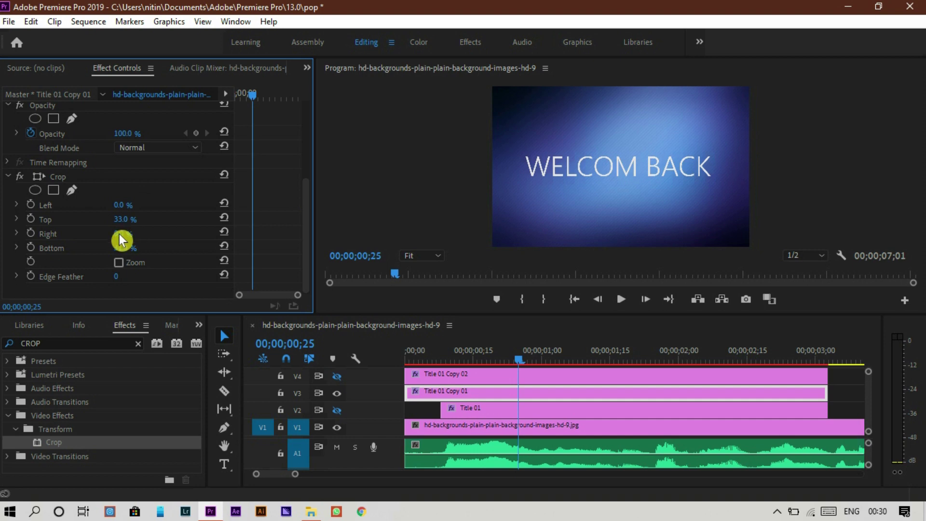
Locate the start of the second phrase by playback and trim the start of Title 01 Copy 01 to 00;00;01;11
{"action": "key", "text": "space"}
{"action": "key", "text": "space"}
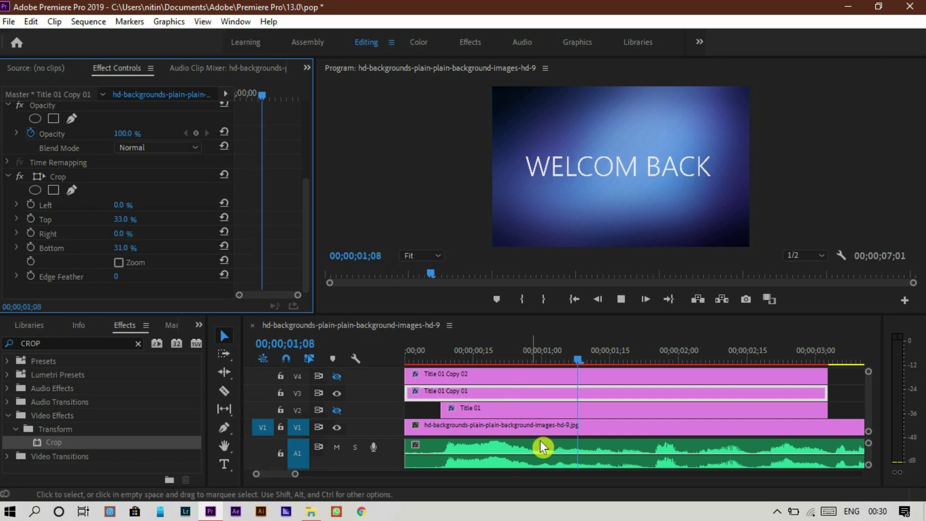
Keyframe the right crop of Title 01 Copy 01 at 42% at 00;00;01;24 and reveal BACK on the next frame
{"action": "key", "text": "space"}
{"action": "key", "text": "space"}
{"action": "left_click", "coordinate": [609, 359]}
{"action": "left_click_drag", "start_coordinate": [622, 364], "coordinate": [606, 368]}
{"action": "left_click_drag", "start_coordinate": [406, 390], "coordinate": [592, 389]}
{"action": "key", "text": "space"}
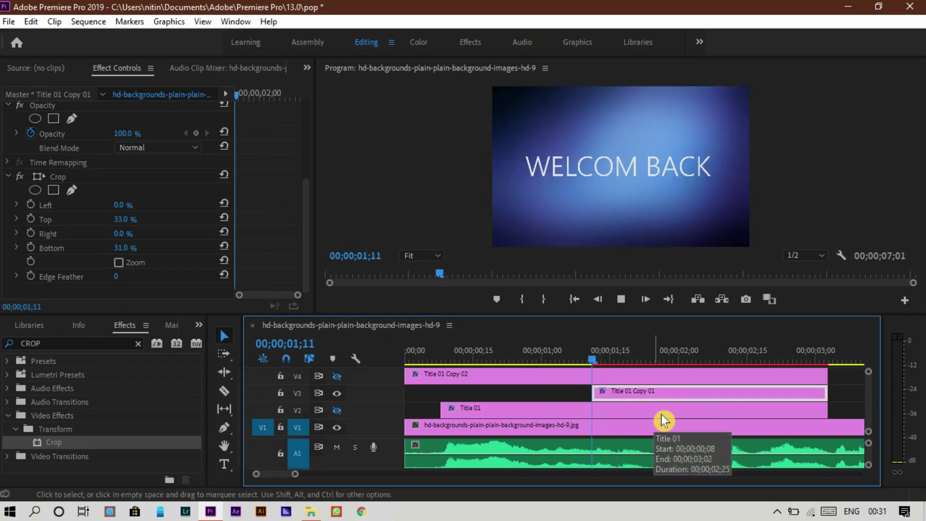
{"action": "key", "text": "space"}
{"action": "key", "text": "Left"}
{"action": "key", "text": "Left"}
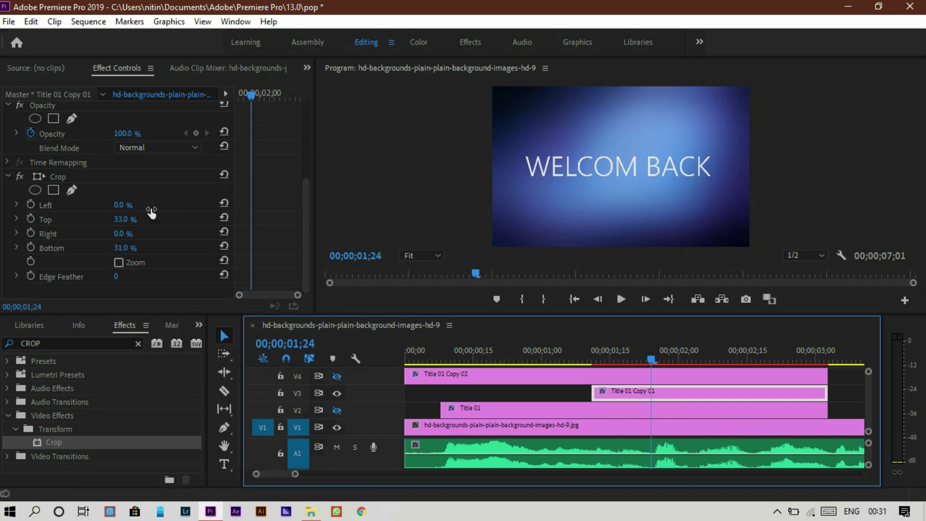
{"action": "left_click", "coordinate": [33, 234]}
{"action": "left_click_drag", "start_coordinate": [126, 234], "coordinate": [176, 233]}
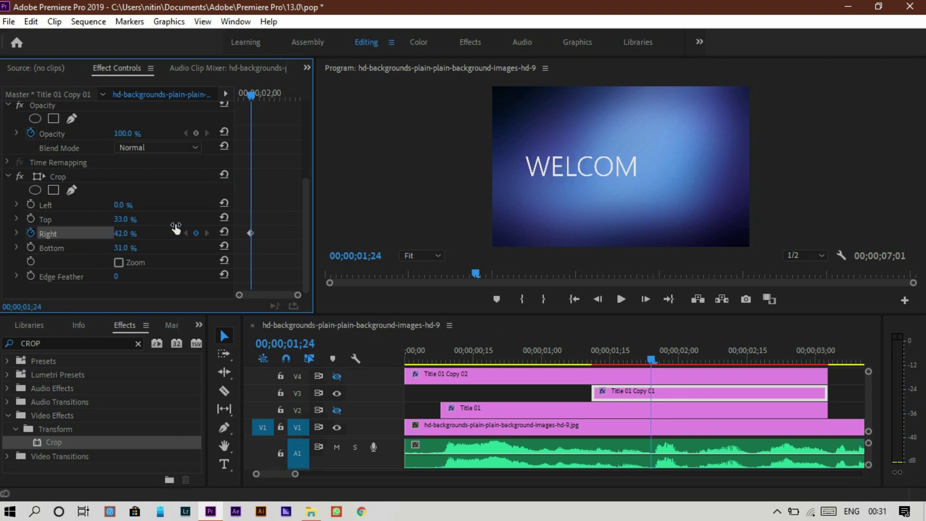
{"action": "key", "text": "Right"}
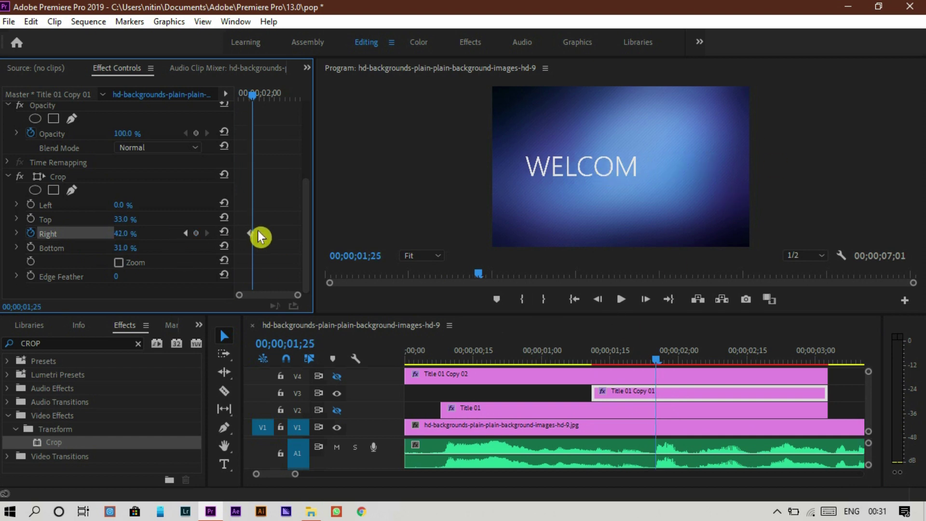
{"action": "left_click_drag", "start_coordinate": [299, 296], "coordinate": [296, 298]}
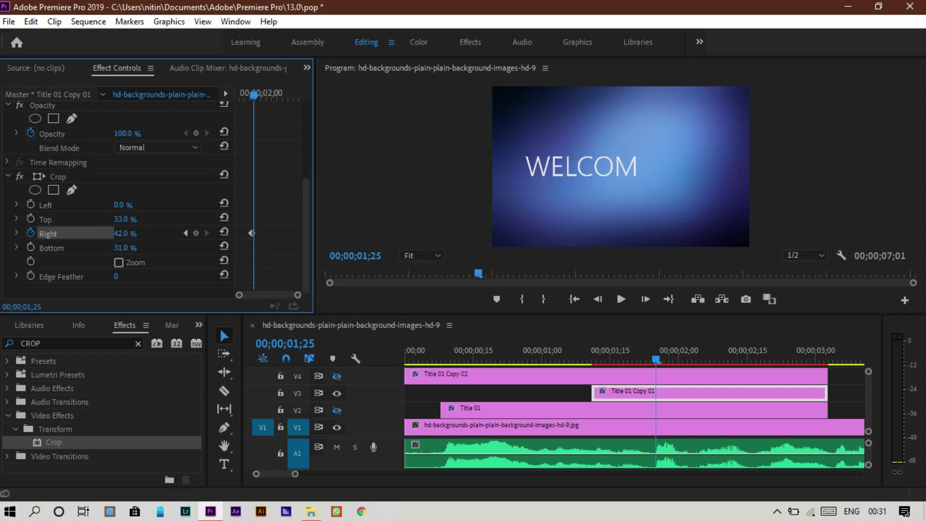
Play back the sequence to find where the third phrase starts and park the playhead at 00;00;02;04
{"action": "left_click_drag", "start_coordinate": [656, 360], "coordinate": [440, 365]}
{"action": "left_click", "coordinate": [456, 380]}
{"action": "key", "text": "space"}
{"action": "key", "text": "space"}
{"action": "left_click_drag", "start_coordinate": [708, 360], "coordinate": [709, 360]}
{"action": "key", "text": "space"}
{"action": "key", "text": "space"}
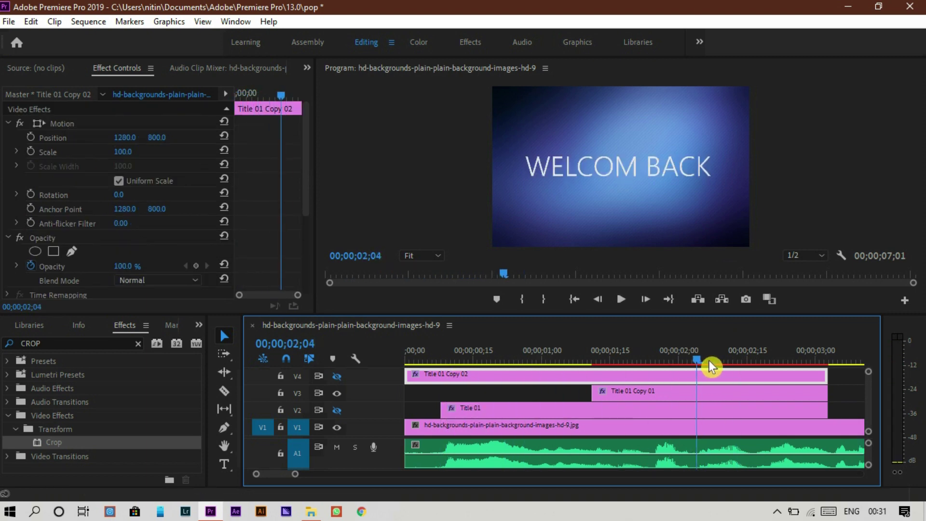
With only track V4's title visible, set the top crop of Title 01 Copy 02 to 64% and trim its start to 00;00;02;04
{"action": "left_click", "coordinate": [337, 392]}
{"action": "left_click", "coordinate": [337, 376]}
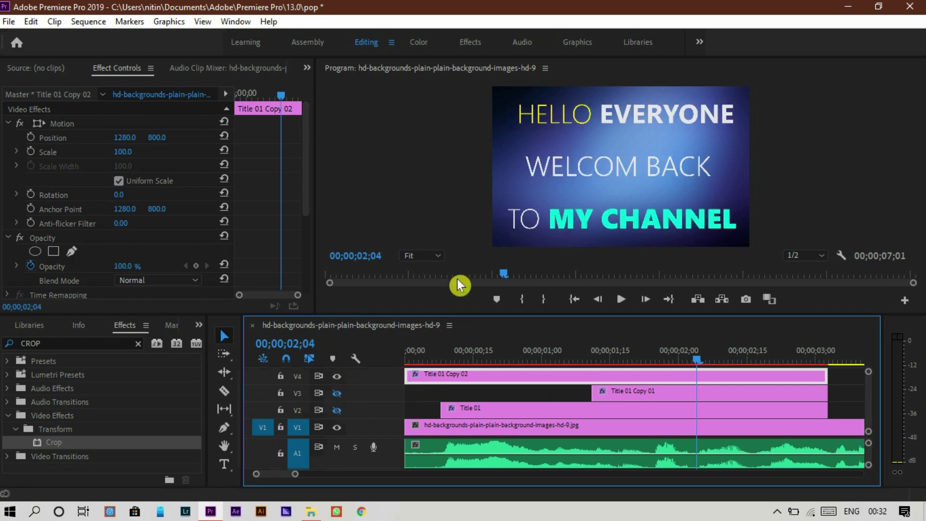
{"action": "scroll", "coordinate": [171, 226], "scroll_direction": "down", "scroll_amount": 5}
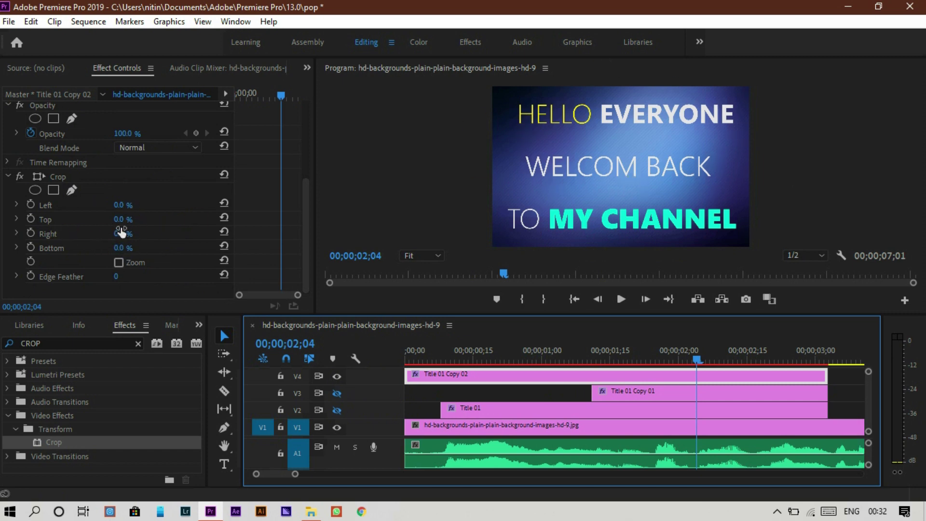
{"action": "left_click_drag", "start_coordinate": [125, 222], "coordinate": [193, 221]}
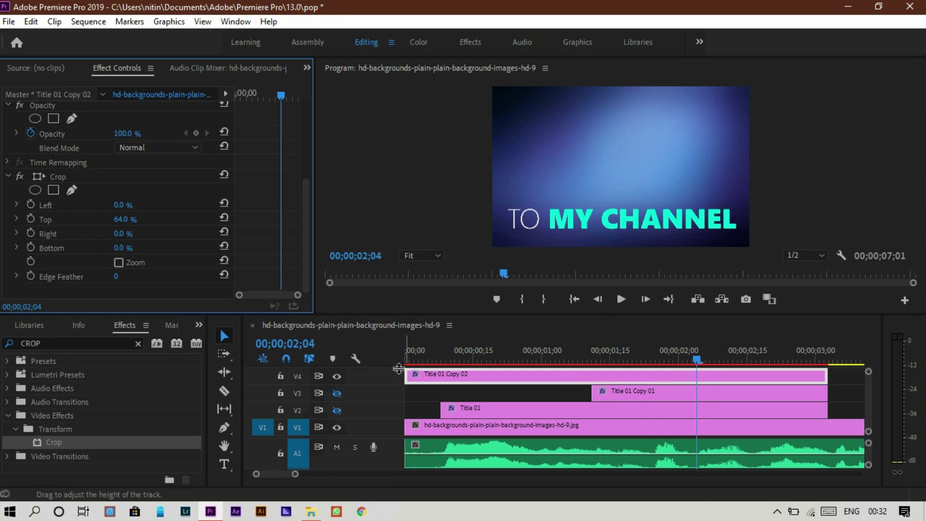
{"action": "left_click_drag", "start_coordinate": [407, 374], "coordinate": [698, 374]}
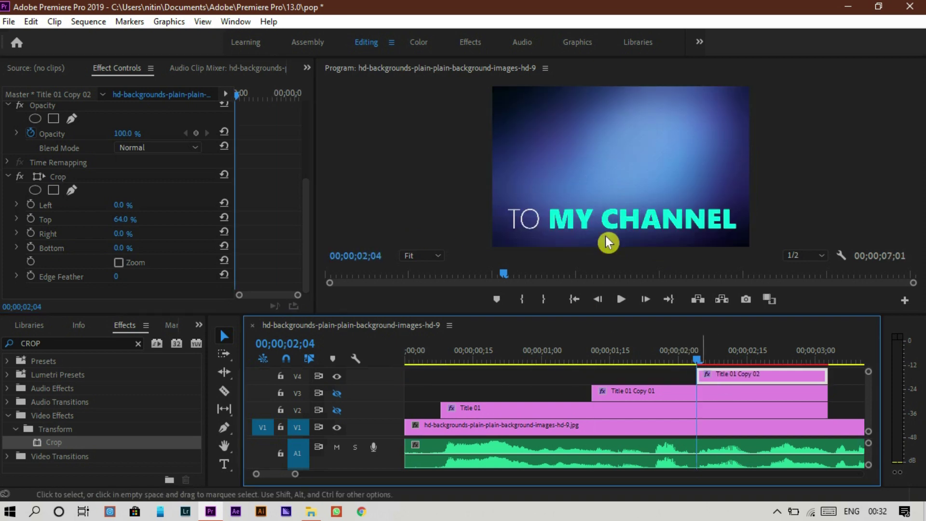
Keyframe the right crop of Title 01 Copy 02 at 79% at 00;00;02;10 and at 60% on the next frame to reveal MY
{"action": "key", "text": "space"}
{"action": "key", "text": "space"}
{"action": "key", "text": "Left"}
{"action": "key", "text": "Left"}
{"action": "key", "text": "Left"}
{"action": "key", "text": "Left"}
{"action": "key", "text": "Left"}
{"action": "key", "text": "Left"}
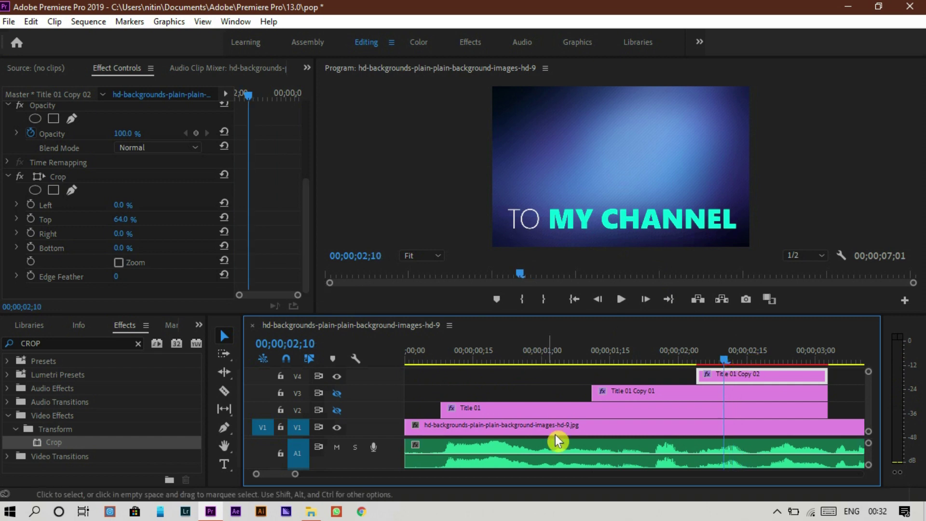
{"action": "left_click_drag", "start_coordinate": [294, 474], "coordinate": [291, 474]}
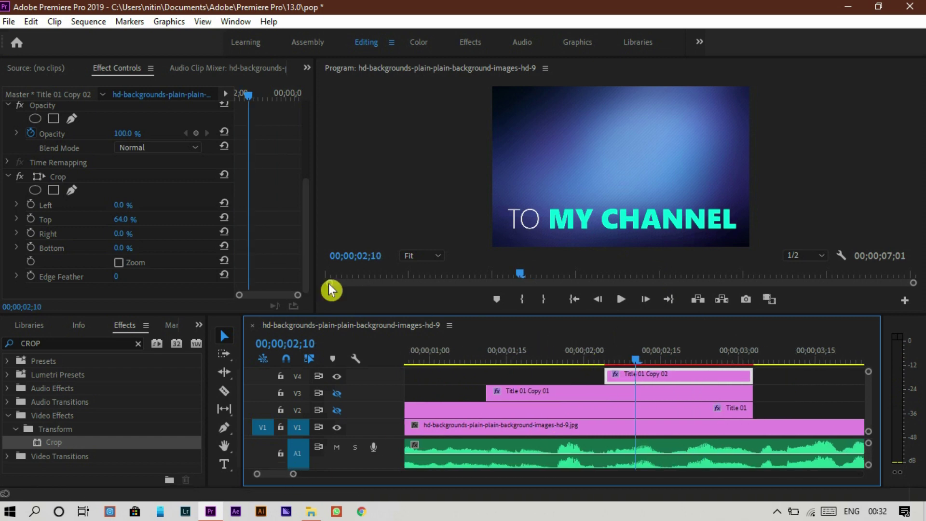
{"action": "left_click", "coordinate": [31, 232]}
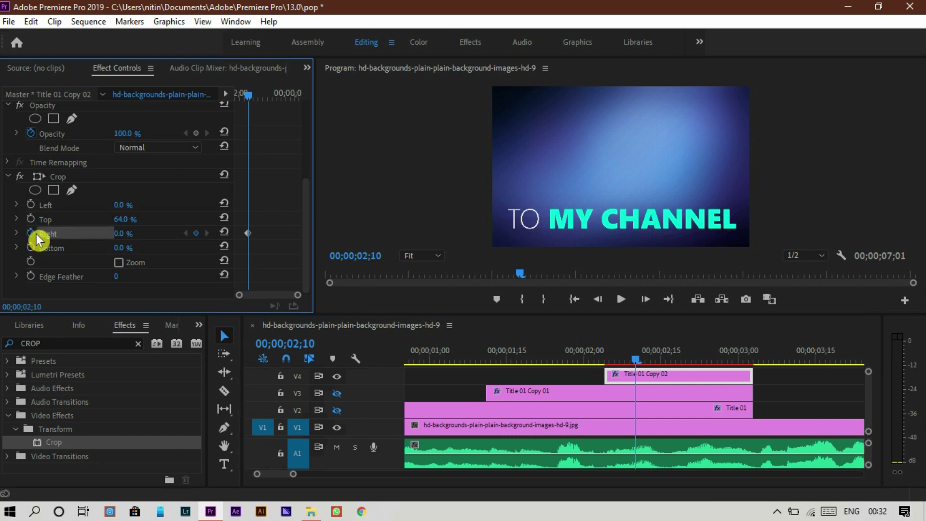
{"action": "mouse_move", "coordinate": [121, 233]}
{"action": "left_mouse_down"}
{"action": "mouse_move", "coordinate": [145, 234]}
{"action": "mouse_move", "coordinate": [125, 234]}
{"action": "left_mouse_up"}
{"action": "key", "text": "Right"}
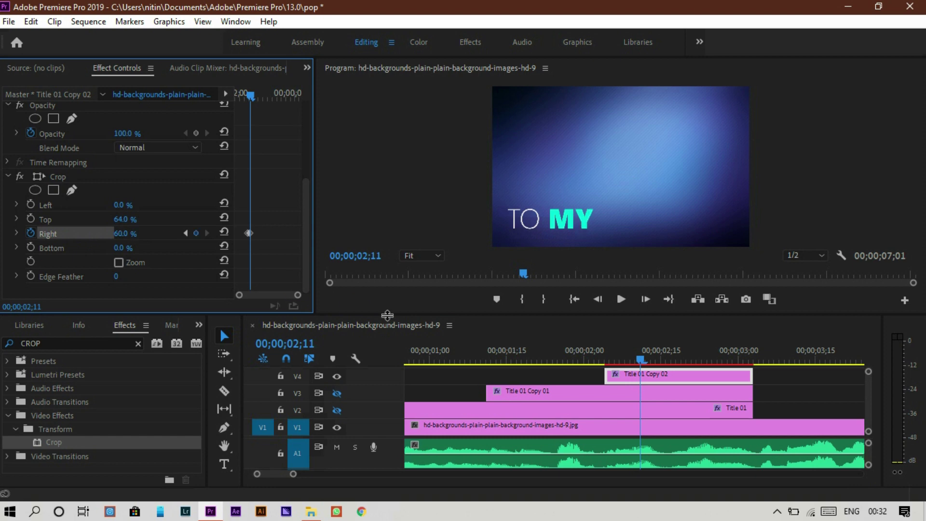
Keyframe the right crop of Title 01 Copy 02 at 60% at 00;00;02;19 and at 0% one frame on to reveal CHANNEL
{"action": "left_click", "coordinate": [689, 362]}
{"action": "left_click_drag", "start_coordinate": [692, 362], "coordinate": [691, 363]}
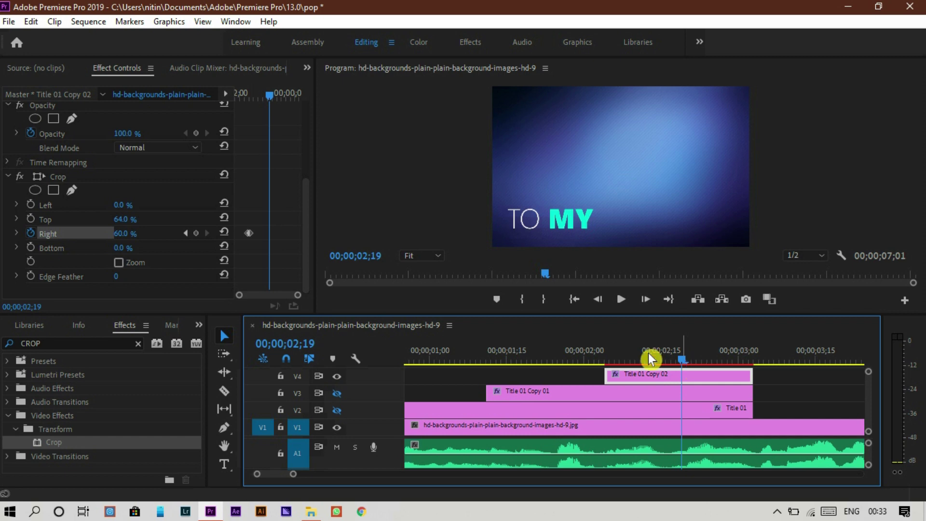
{"action": "left_click", "coordinate": [199, 234]}
{"action": "key", "text": "Right"}
{"action": "left_click", "coordinate": [120, 233]}
{"action": "type", "text": "0"}
{"action": "key", "text": "Return"}
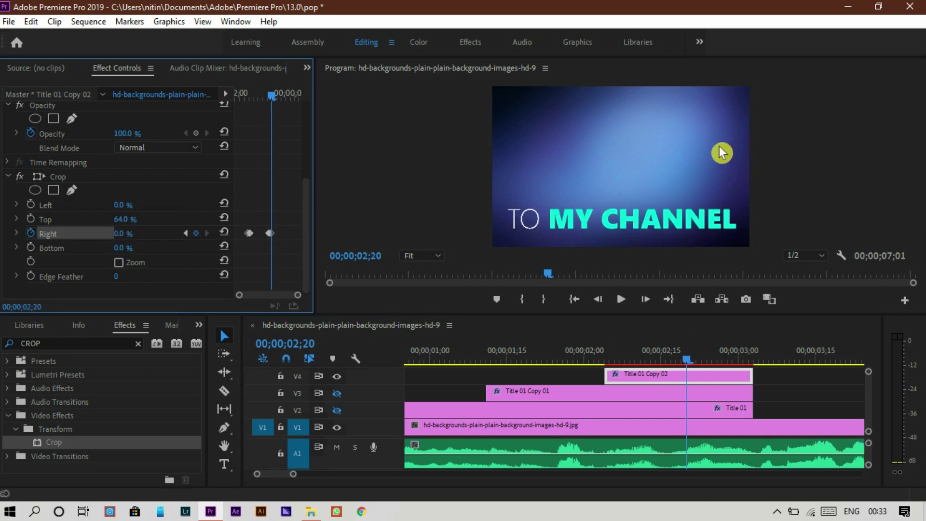
Turn the visibility of tracks V3 and V2 back on and play the sequence from its start to check the word timing
{"action": "left_click_drag", "start_coordinate": [686, 363], "coordinate": [552, 365]}
{"action": "left_click", "coordinate": [336, 393]}
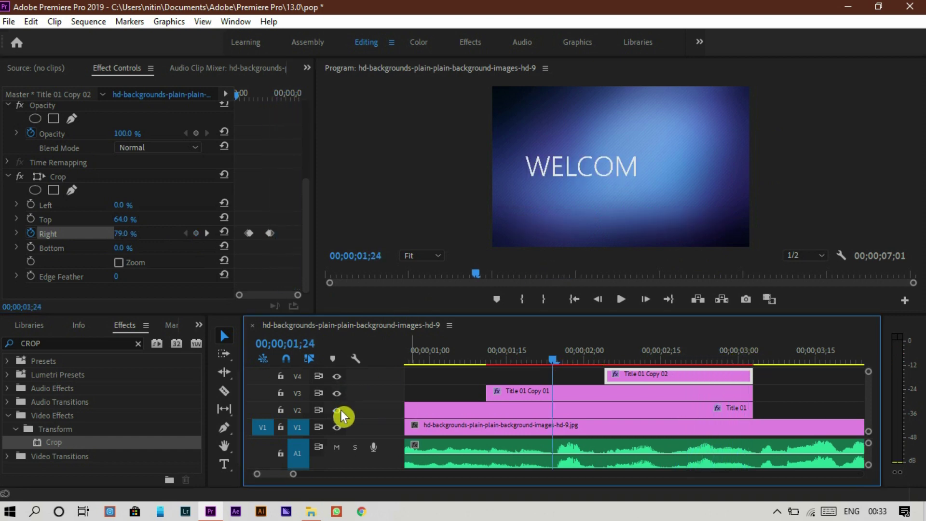
{"action": "left_click", "coordinate": [336, 410]}
{"action": "left_click", "coordinate": [368, 275]}
{"action": "key", "text": "Home"}
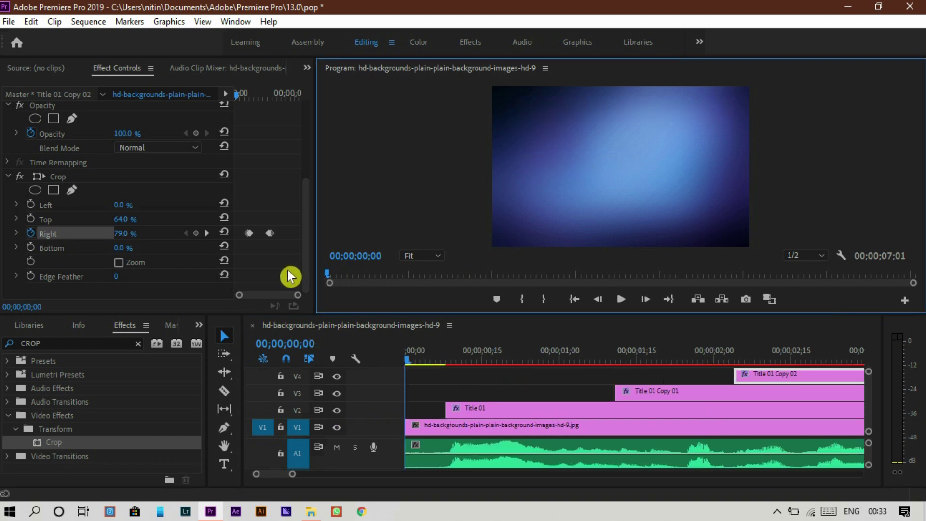
{"action": "key", "text": "space"}
{"action": "key", "text": "space"}
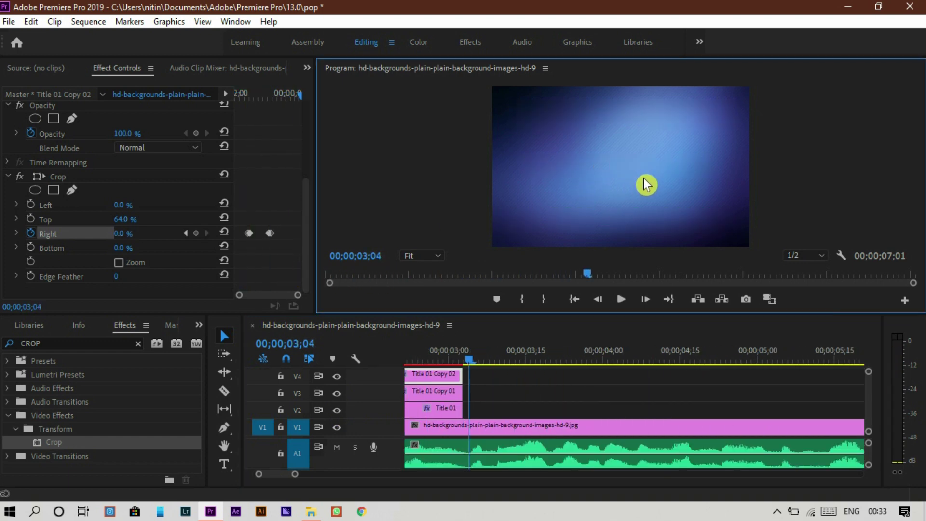
Park the playhead at the end of the first titles, 00;00;03;03, and create a new legacy title with the default settings
{"action": "left_click_drag", "start_coordinate": [473, 362], "coordinate": [468, 362]}
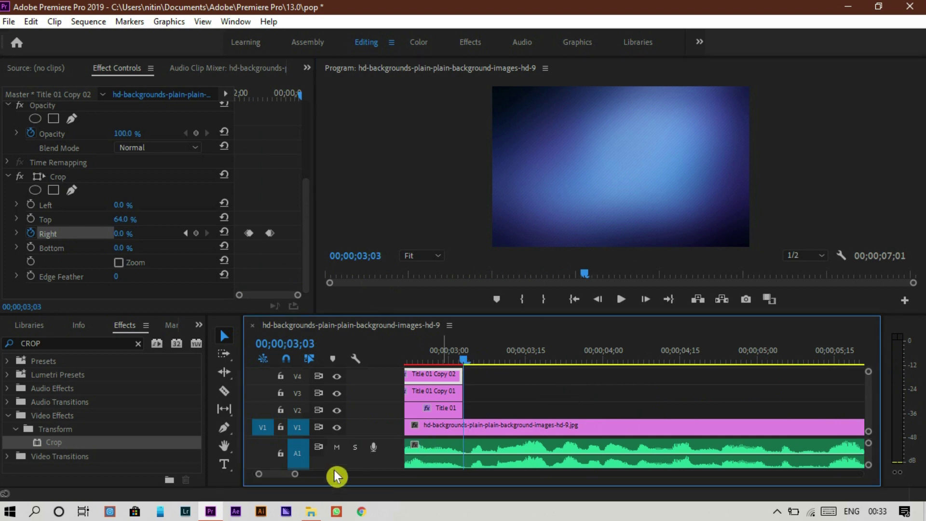
{"action": "left_click_drag", "start_coordinate": [295, 477], "coordinate": [326, 475]}
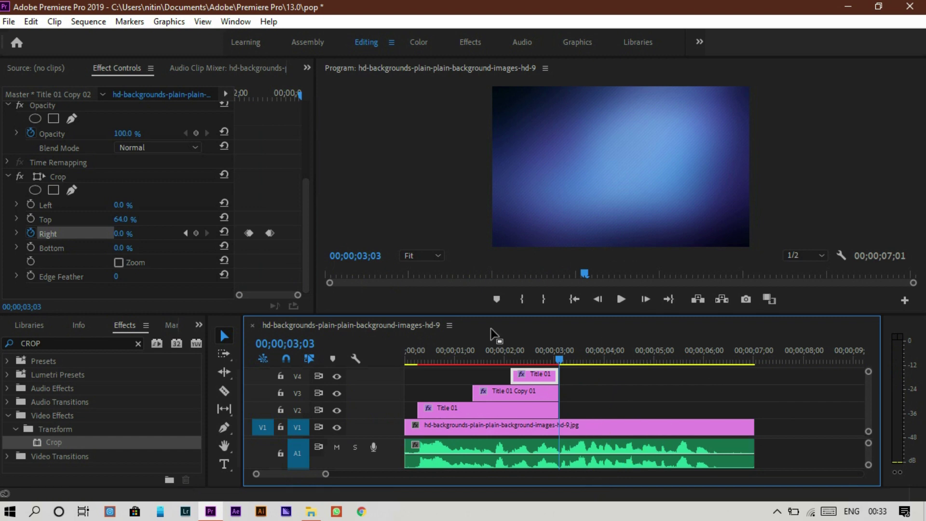
{"action": "left_click", "coordinate": [10, 22]}
{"action": "mouse_move", "coordinate": [29, 33]}
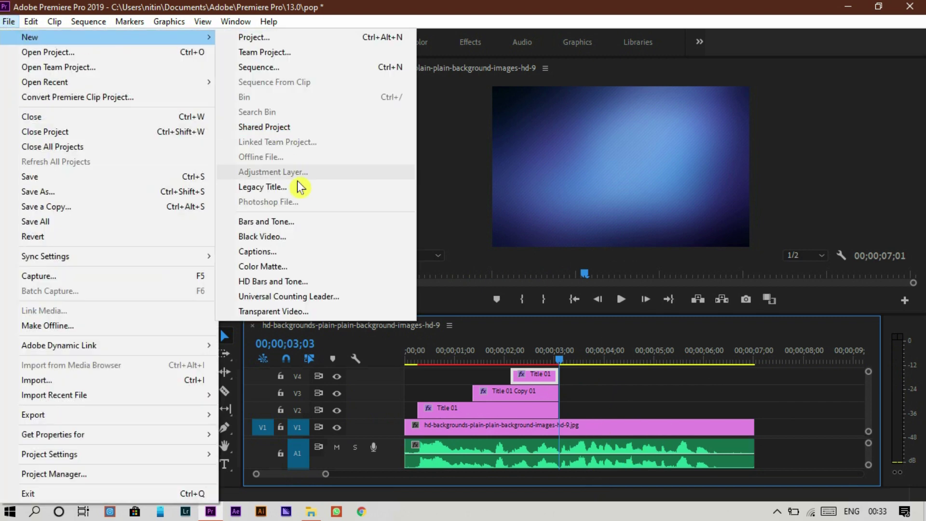
{"action": "left_click", "coordinate": [302, 187]}
{"action": "left_click", "coordinate": [501, 319]}
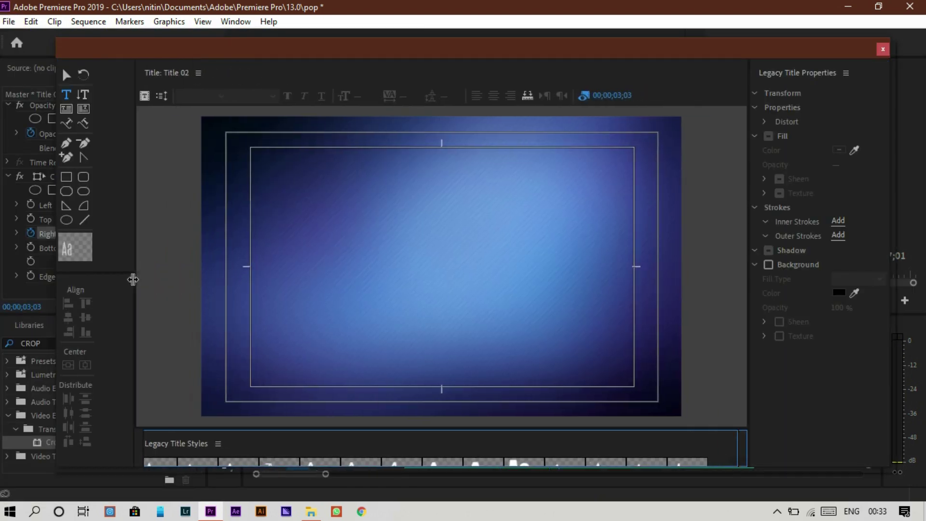
Draw a text box about 2297 by 1439 and enter the lines IF YOU LIKED, MY VIDEOS, THEN MAKE SURE YOU and SUBSCRIBED TO IT
{"action": "left_click_drag", "start_coordinate": [187, 132], "coordinate": [619, 401]}
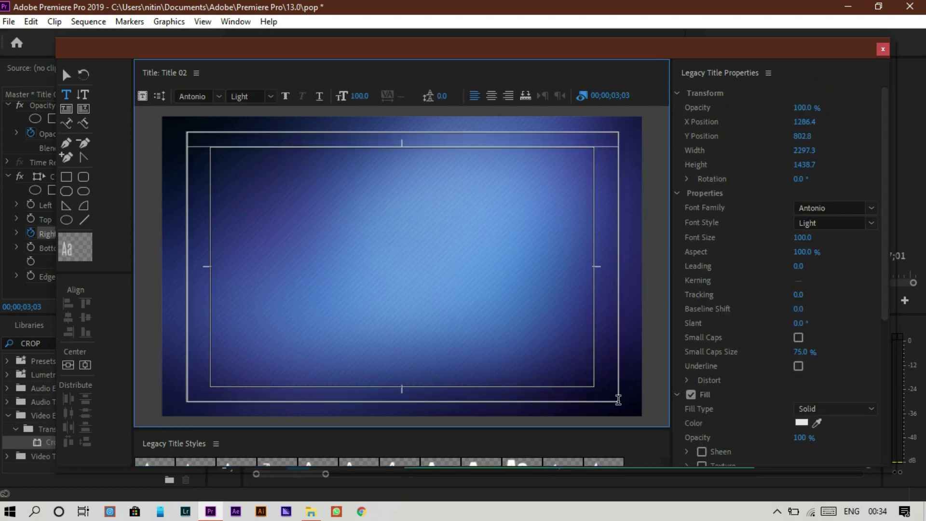
{"action": "type", "text": "IF YOU LIKED"}
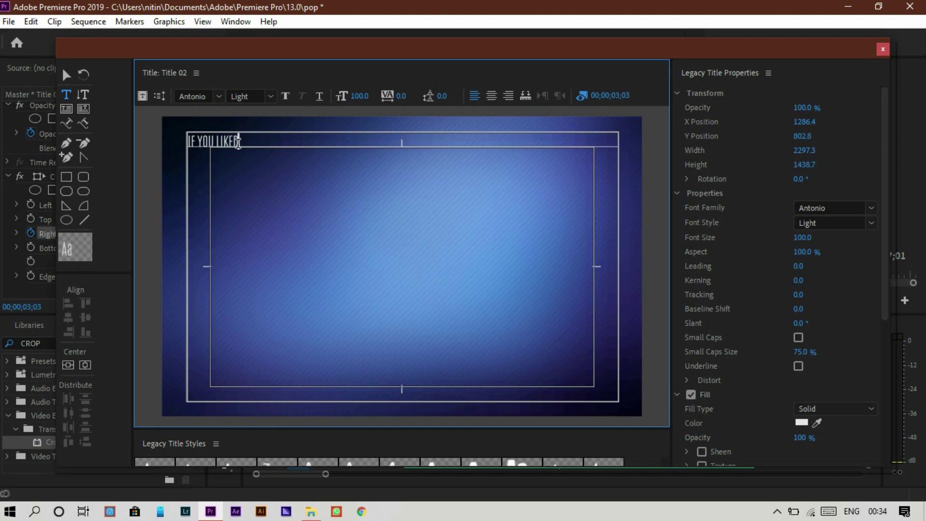
{"action": "key", "text": "Return"}
{"action": "type", "text": "THEN MAKE SURE YOU"}
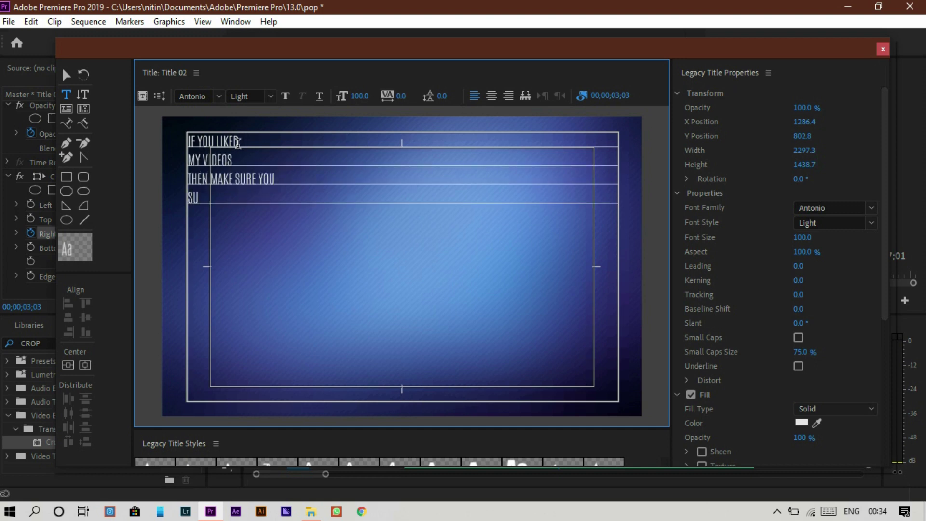
{"action": "type", "text": " TO IT"}
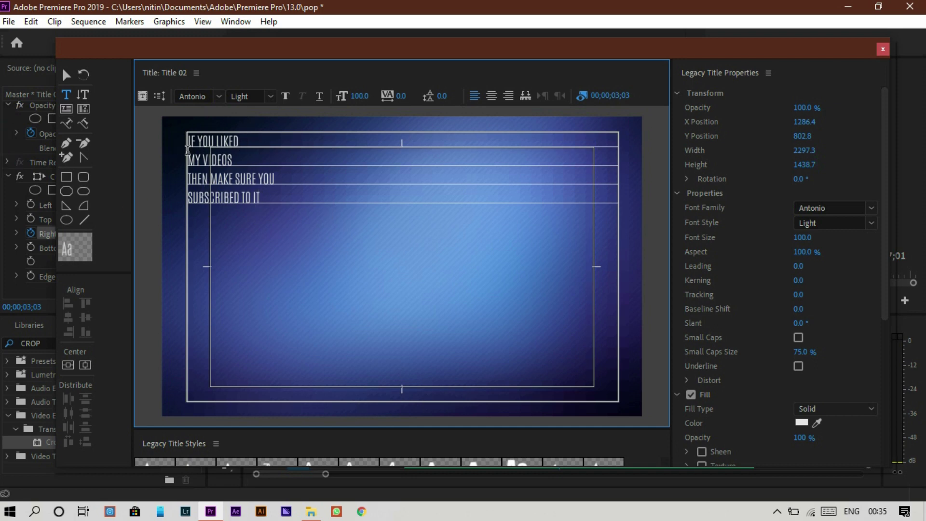
Center all of the title text and set it to the Segoe UI font at size 305
{"action": "key", "text": "ctrl+a"}
{"action": "left_click", "coordinate": [491, 95]}
{"action": "left_click_drag", "start_coordinate": [360, 96], "coordinate": [458, 96]}
{"action": "left_click", "coordinate": [218, 96]}
{"action": "scroll", "coordinate": [337, 213], "scroll_direction": "down", "scroll_amount": 5}
{"action": "left_click_drag", "start_coordinate": [346, 145], "coordinate": [342, 314]}
{"action": "left_click", "coordinate": [309, 290]}
Set IF YOU LIKED to Semilight at size 362 and MY VIDEOS to a larger heavy italic style
{"action": "left_click_drag", "start_coordinate": [562, 157], "coordinate": [235, 87]}
{"action": "left_click", "coordinate": [270, 96]}
{"action": "left_click", "coordinate": [296, 263]}
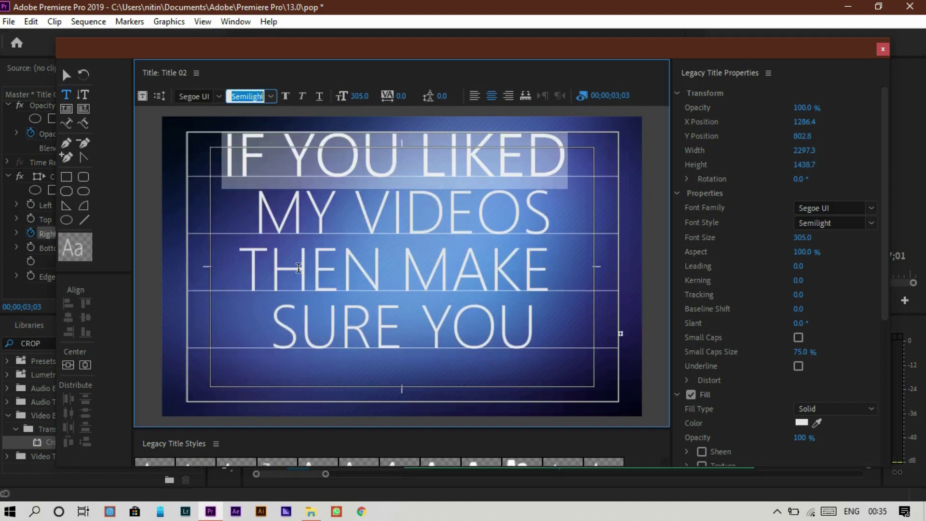
{"action": "left_click_drag", "start_coordinate": [359, 95], "coordinate": [387, 95]}
{"action": "left_click", "coordinate": [445, 220]}
{"action": "left_click_drag", "start_coordinate": [551, 221], "coordinate": [253, 228]}
{"action": "left_click", "coordinate": [271, 96]}
{"action": "left_click", "coordinate": [269, 263]}
{"action": "left_click_drag", "start_coordinate": [359, 96], "coordinate": [395, 96]}
Reduce the font size of THEN MAKE SURE YOU and SUBSCRIBED TO IT so that each phrase fits on one line
{"action": "left_click_drag", "start_coordinate": [553, 289], "coordinate": [249, 288]}
{"action": "left_click_drag", "start_coordinate": [364, 96], "coordinate": [337, 96]}
{"action": "left_click_drag", "start_coordinate": [465, 350], "coordinate": [212, 301]}
{"action": "left_click_drag", "start_coordinate": [366, 95], "coordinate": [341, 96]}
{"action": "left_click_drag", "start_coordinate": [602, 337], "coordinate": [189, 337]}
{"action": "left_click_drag", "start_coordinate": [359, 96], "coordinate": [321, 96]}
{"action": "left_click_drag", "start_coordinate": [589, 338], "coordinate": [217, 337]}
{"action": "left_click_drag", "start_coordinate": [356, 96], "coordinate": [328, 96]}
Set SUBSCRIBED to the Black style at size 288, shrink TO IT beside it, and adjust the size of the line above
{"action": "left_click_drag", "start_coordinate": [473, 326], "coordinate": [239, 324]}
{"action": "left_click", "coordinate": [270, 96]}
{"action": "left_click", "coordinate": [268, 111]}
{"action": "left_click_drag", "start_coordinate": [359, 96], "coordinate": [379, 96]}
{"action": "left_click_drag", "start_coordinate": [616, 333], "coordinate": [522, 332]}
{"action": "left_click_drag", "start_coordinate": [359, 96], "coordinate": [325, 96]}
{"action": "left_click_drag", "start_coordinate": [525, 331], "coordinate": [213, 330]}
{"action": "left_click_drag", "start_coordinate": [359, 96], "coordinate": [500, 263]}
Set the leading of all title text to 89 and its fill color to white
{"action": "key", "text": "ctrl+a"}
{"action": "left_click_drag", "start_coordinate": [443, 96], "coordinate": [485, 96]}
{"action": "left_click", "coordinate": [802, 423]}
{"action": "left_click", "coordinate": [305, 168]}
{"action": "left_click", "coordinate": [603, 178]}
Color the word SUBSCRIBED red and the MY VIDEOS line lime green
{"action": "left_click_drag", "start_coordinate": [533, 393], "coordinate": [204, 384]}
{"action": "left_click", "coordinate": [801, 422]}
{"action": "left_click", "coordinate": [485, 210]}
{"action": "left_click", "coordinate": [610, 184]}
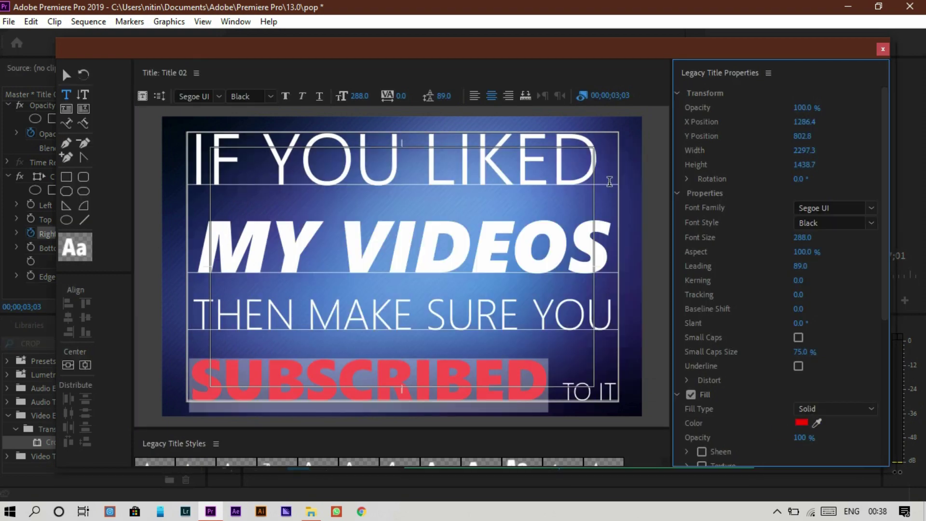
{"action": "left_click_drag", "start_coordinate": [611, 251], "coordinate": [198, 251]}
{"action": "left_click", "coordinate": [804, 424]}
{"action": "left_click", "coordinate": [626, 189]}
Color the word LIKED magenta
{"action": "left_click_drag", "start_coordinate": [592, 159], "coordinate": [428, 159]}
{"action": "left_click", "coordinate": [801, 422]}
{"action": "left_click", "coordinate": [500, 342]}
{"action": "left_click", "coordinate": [483, 364]}
{"action": "left_click", "coordinate": [611, 183]}
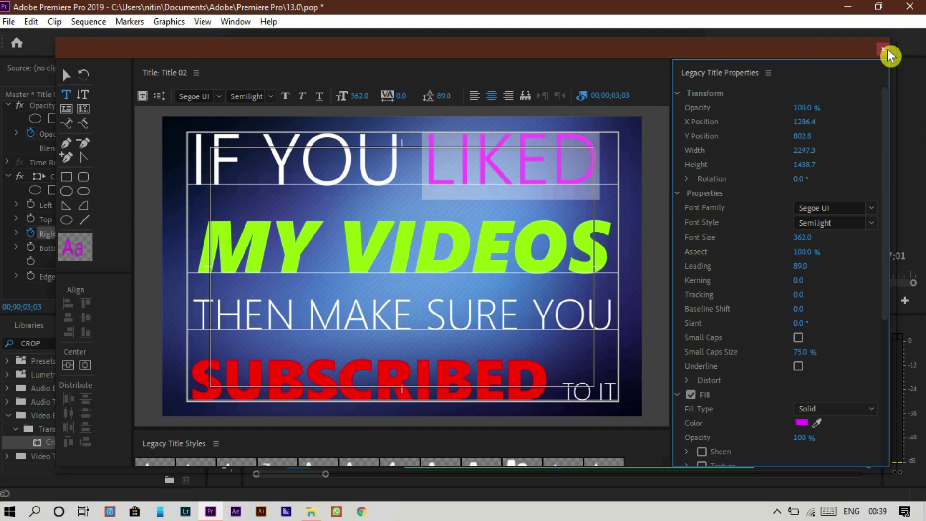
Close the title editor and place Title 02 on track V2 at 00;00;03;03, directly after Title 01
{"action": "left_click", "coordinate": [883, 49]}
{"action": "scroll", "coordinate": [56, 322], "scroll_direction": "up", "scroll_amount": 4}
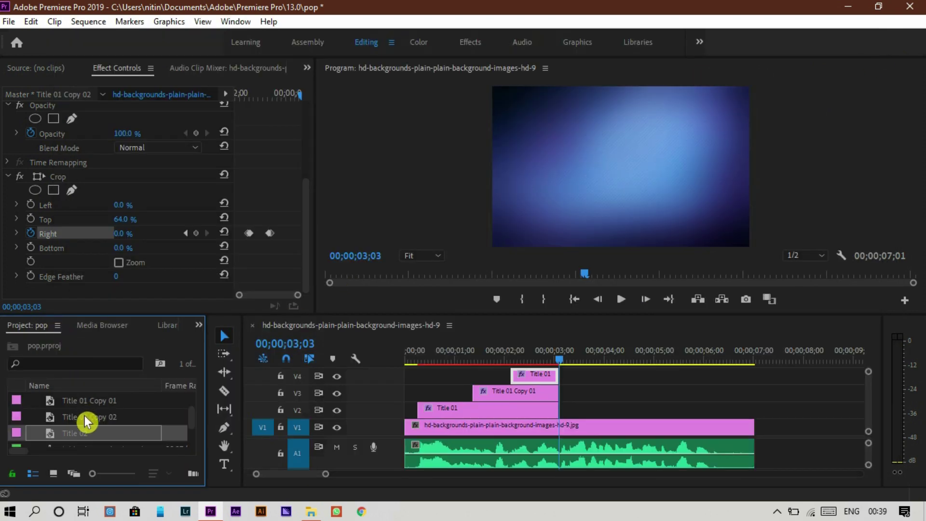
{"action": "left_click_drag", "start_coordinate": [92, 429], "coordinate": [569, 409]}
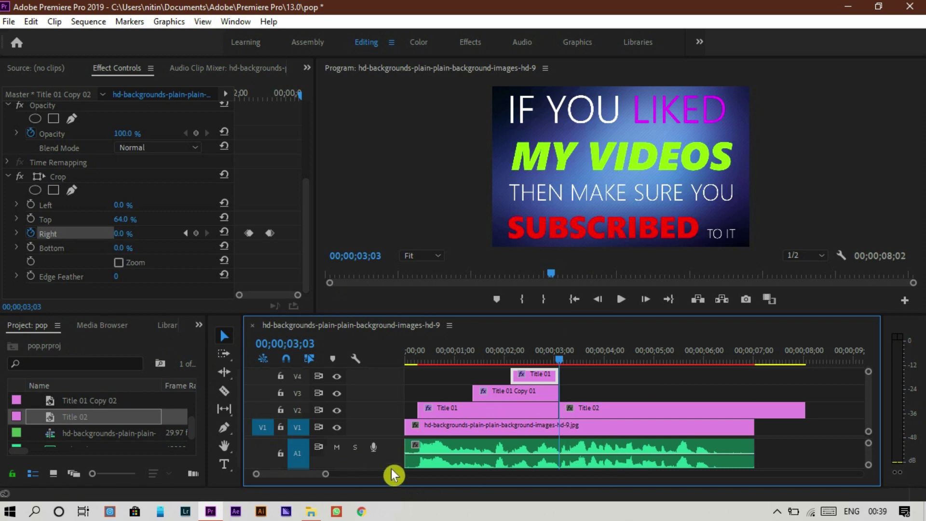
Locate the start of the next spoken phrase by playback and trim the start of Title 02 to 00;00;03;04
{"action": "left_click_drag", "start_coordinate": [325, 474], "coordinate": [311, 477]}
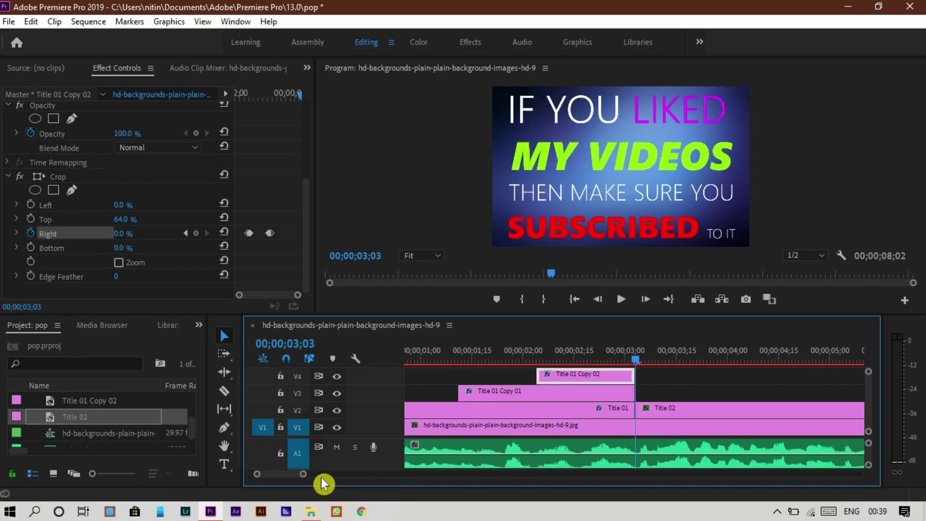
{"action": "key", "text": "space"}
{"action": "key", "text": "space"}
{"action": "key", "text": "Left"}
{"action": "key", "text": "Left"}
{"action": "key", "text": "Left"}
{"action": "key", "text": "Left"}
{"action": "key", "text": "Left"}
{"action": "key", "text": "Left"}
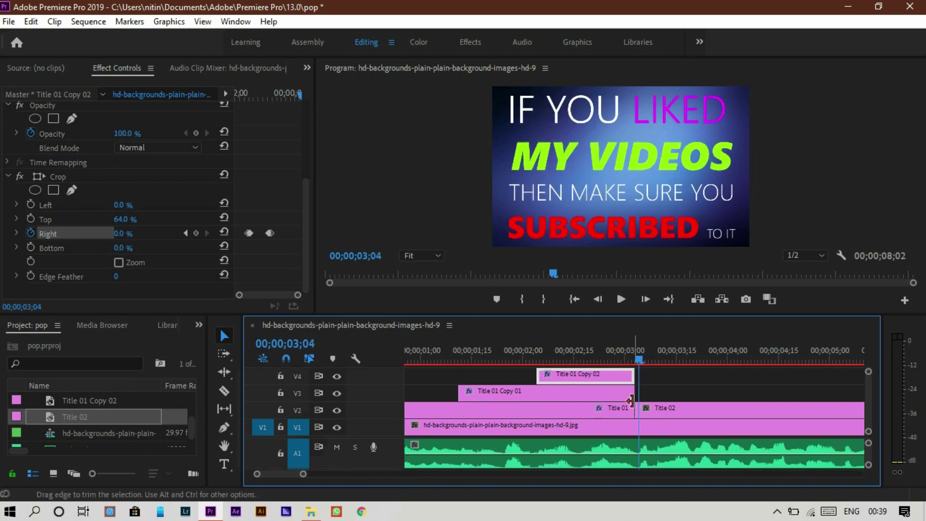
{"action": "left_click_drag", "start_coordinate": [636, 409], "coordinate": [639, 409]}
Enlarge the timeline area and stack three copies of Title 02 above it on tracks V3, V4 and V5, aligned to its start
{"action": "left_click_drag", "start_coordinate": [663, 316], "coordinate": [663, 295]}
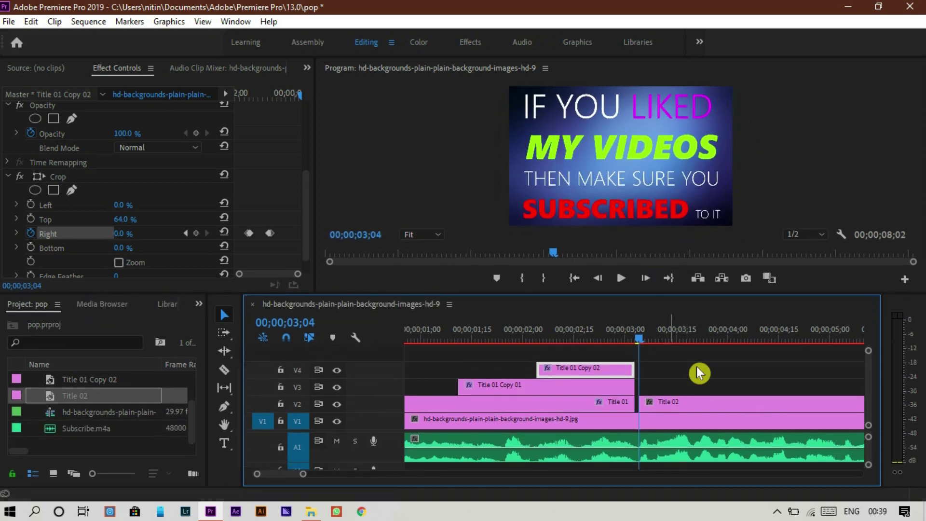
{"action": "left_click", "coordinate": [709, 409]}
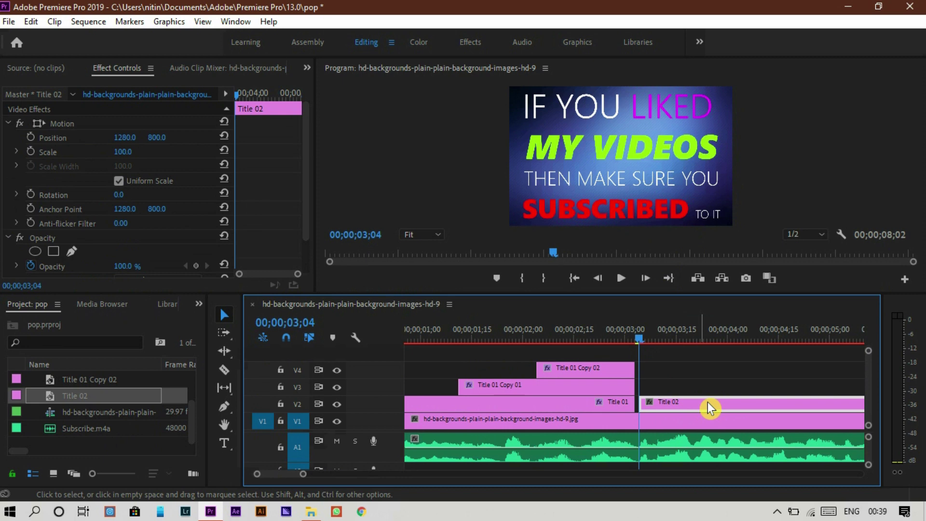
{"action": "left_click_drag", "start_coordinate": [709, 408], "coordinate": [710, 369]}
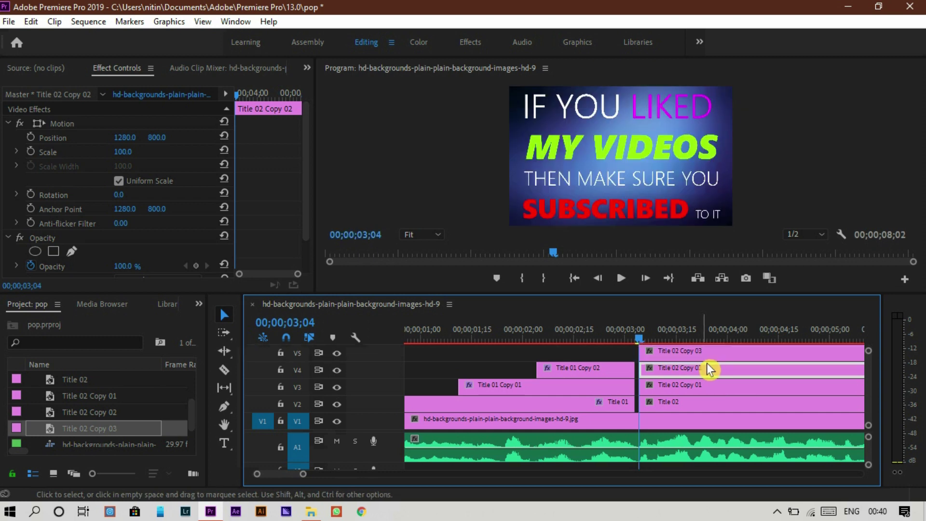
{"action": "left_click", "coordinate": [675, 409]}
{"action": "left_click", "coordinate": [678, 391]}
{"action": "left_click", "coordinate": [682, 374]}
{"action": "left_click", "coordinate": [686, 355]}
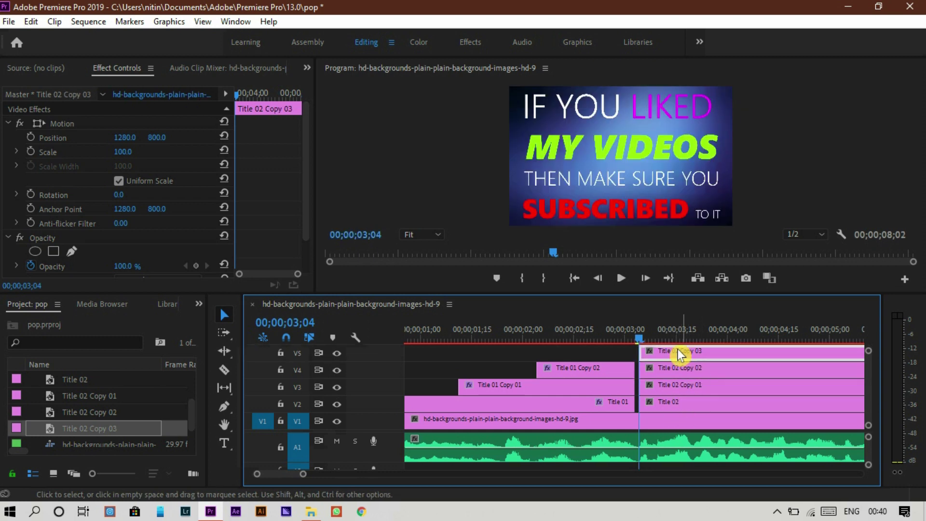
Apply the Crop effect to Title 02 and its three copies
{"action": "left_click", "coordinate": [205, 304]}
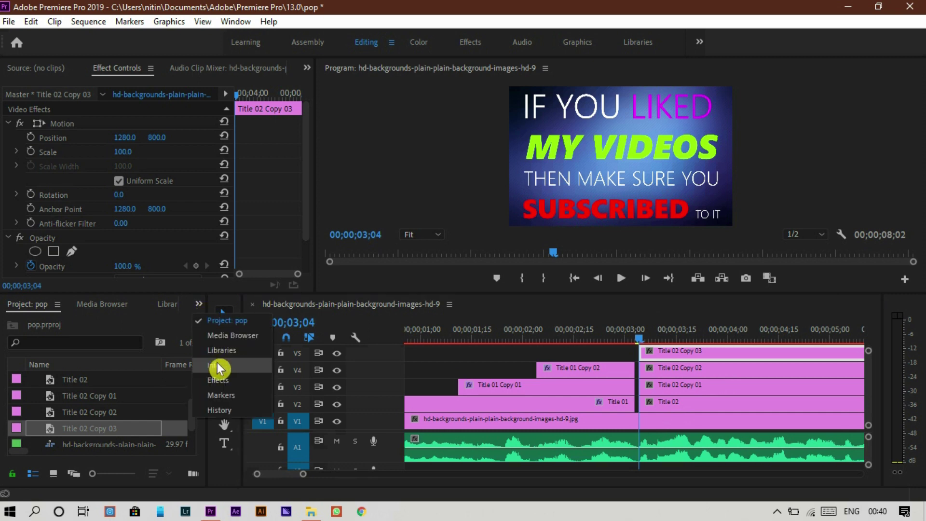
{"action": "left_click", "coordinate": [224, 386]}
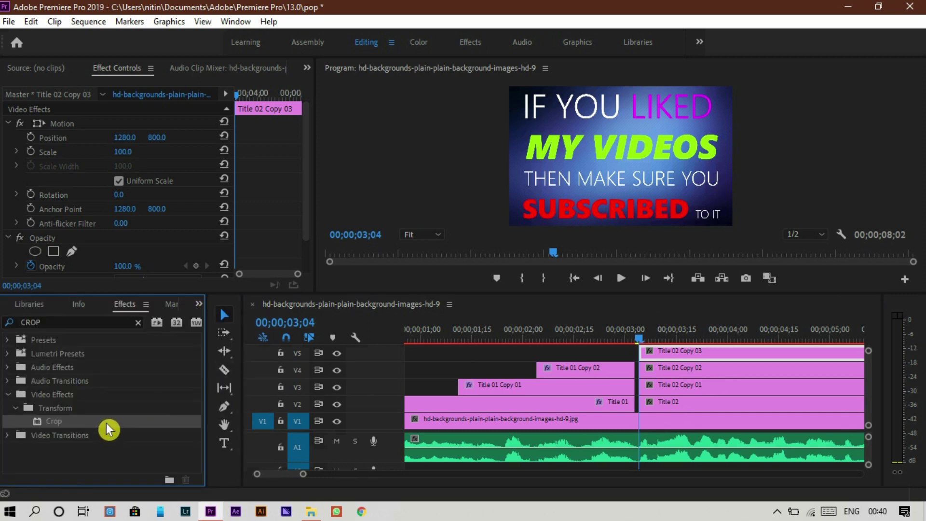
{"action": "left_click_drag", "start_coordinate": [107, 423], "coordinate": [670, 402]}
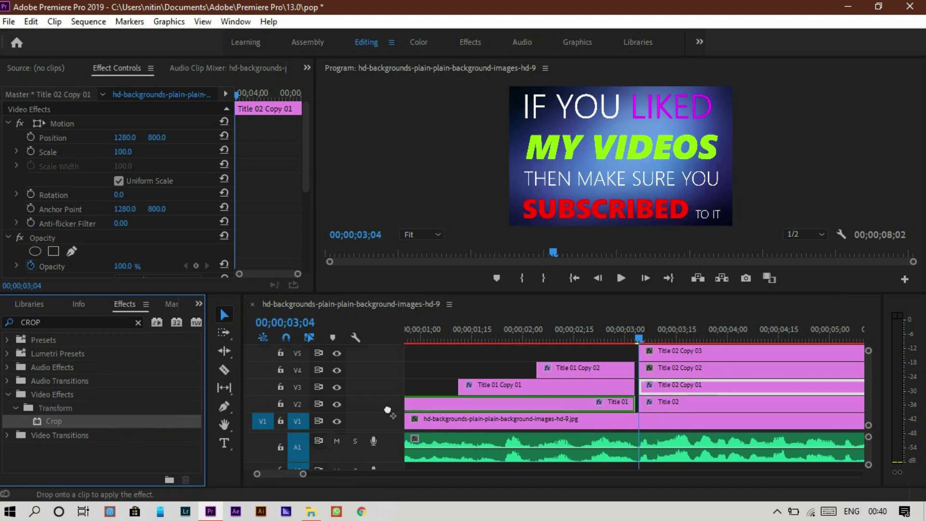
Hide tracks V3, V4 and V5 and set the bottom crop of Title 02 to 67% so only IF YOU LIKED shows
{"action": "left_click", "coordinate": [336, 386]}
{"action": "left_click", "coordinate": [336, 369]}
{"action": "left_click", "coordinate": [337, 353]}
{"action": "scroll", "coordinate": [282, 160], "scroll_direction": "down", "scroll_amount": 5}
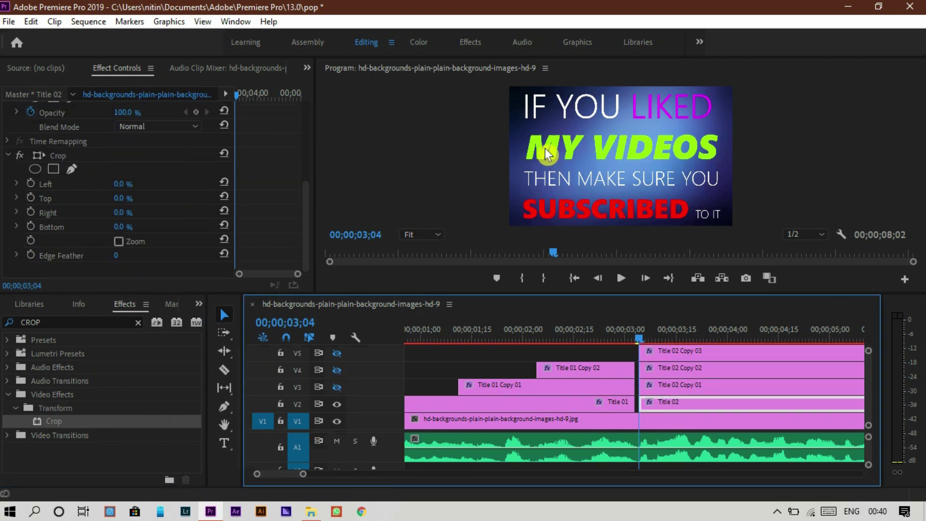
{"action": "left_click_drag", "start_coordinate": [119, 226], "coordinate": [134, 227]}
Keyframe the right crop of Title 02 near the clip's start so the opening words of IF YOU LIKED follow the voice
{"action": "key", "text": "Right"}
{"action": "key", "text": "Right"}
{"action": "key", "text": "Right"}
{"action": "key", "text": "Right"}
{"action": "key", "text": "Right"}
{"action": "key", "text": "Right"}
{"action": "left_click_drag", "start_coordinate": [659, 337], "coordinate": [647, 337]}
{"action": "left_click", "coordinate": [31, 212]}
{"action": "mouse_move", "coordinate": [123, 213]}
{"action": "left_mouse_down"}
{"action": "mouse_move", "coordinate": [161, 213]}
{"action": "mouse_move", "coordinate": [115, 212]}
{"action": "left_mouse_up"}
{"action": "key", "text": "Right"}
Locate the word LIKED by playback and keyframe the right crop of Title 02 to 0% to reveal it
{"action": "key", "text": "space"}
{"action": "left_click_drag", "start_coordinate": [662, 336], "coordinate": [665, 343]}
{"action": "key", "text": "Left"}
{"action": "left_click", "coordinate": [196, 212]}
{"action": "key", "text": "Right"}
{"action": "key", "text": "Right"}
{"action": "left_click_drag", "start_coordinate": [123, 212], "coordinate": [99, 212]}
Locate the start of the MY VIDEOS phrase by playback and trim the start of Title 02 Copy 01 to 00;00;03;20
{"action": "key", "text": "space"}
{"action": "left_click_drag", "start_coordinate": [677, 337], "coordinate": [696, 337]}
{"action": "left_click_drag", "start_coordinate": [640, 386], "coordinate": [694, 387]}
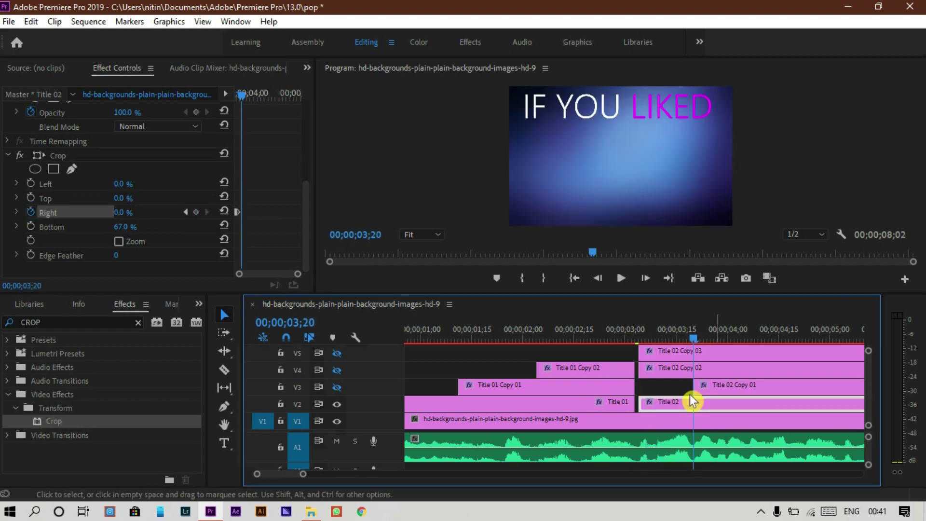
Show only track V3's title and set the bottom crop of Title 02 Copy 01 to 40% and its top crop to 30%
{"action": "left_click", "coordinate": [337, 388]}
{"action": "left_click", "coordinate": [337, 404]}
{"action": "left_click", "coordinate": [742, 387]}
{"action": "scroll", "coordinate": [191, 183], "scroll_direction": "down", "scroll_amount": 5}
{"action": "left_click_drag", "start_coordinate": [124, 227], "coordinate": [143, 226]}
{"action": "left_click_drag", "start_coordinate": [119, 198], "coordinate": [94, 212]}
Locate the word VIDEOS by playback and keyframe the right crop of Title 02 Copy 01, ending at 0%, to reveal it
{"action": "key", "text": "space"}
{"action": "left_click", "coordinate": [714, 334]}
{"action": "left_click", "coordinate": [31, 212]}
{"action": "key", "text": "Right"}
{"action": "key", "text": "Right"}
Locate the start of the third phrase by playback, trim the start of Title 02 Copy 02 to 00;00;04;06, and hide track V3
{"action": "key", "text": "space"}
{"action": "left_click_drag", "start_coordinate": [753, 339], "coordinate": [747, 338]}
{"action": "left_click_drag", "start_coordinate": [640, 370], "coordinate": [747, 367]}
{"action": "left_click", "coordinate": [336, 386]}
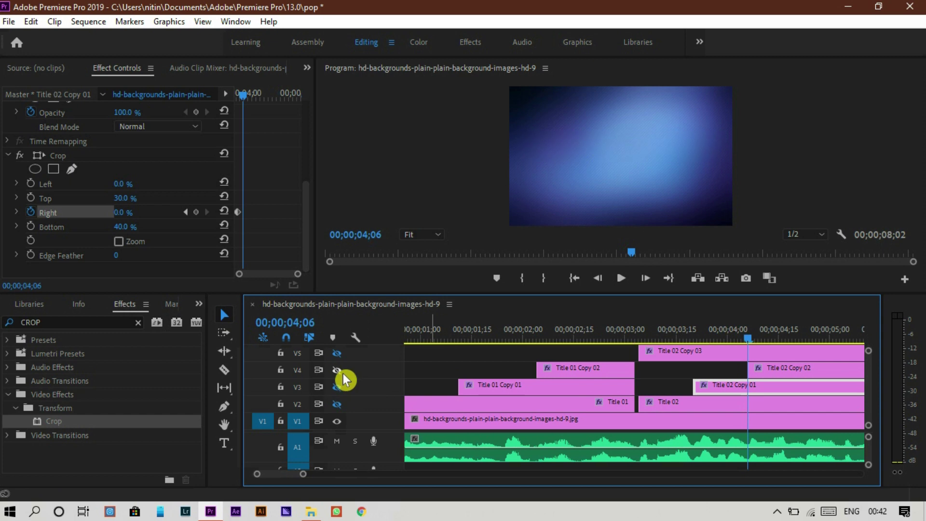
Show track V4 and set the bottom crop of Title 02 Copy 02 to 24% and its top crop to 53%
{"action": "left_click", "coordinate": [337, 369]}
{"action": "left_click", "coordinate": [772, 370]}
{"action": "left_click_drag", "start_coordinate": [119, 226], "coordinate": [130, 226]}
{"action": "mouse_move", "coordinate": [120, 197]}
{"action": "left_mouse_down"}
{"action": "mouse_move", "coordinate": [146, 198]}
{"action": "mouse_move", "coordinate": [133, 212]}
{"action": "mouse_move", "coordinate": [116, 210]}
{"action": "left_mouse_up"}
Step to the frame where the third phrase begins and start keyframing the right crop of Title 02 Copy 02
{"action": "left_click", "coordinate": [583, 305]}
{"action": "key", "text": "Right"}
{"action": "key", "text": "Right"}
{"action": "key", "text": "Right"}
{"action": "key", "text": "Right"}
{"action": "key", "text": "Right"}
{"action": "key", "text": "Right"}
{"action": "key", "text": "Right"}
{"action": "key", "text": "Right"}
{"action": "key", "text": "Right"}
{"action": "key", "text": "Right"}
{"action": "key", "text": "Right"}
{"action": "key", "text": "Right"}
{"action": "key", "text": "Right"}
{"action": "key", "text": "Left"}
{"action": "key", "text": "Left"}
{"action": "key", "text": "Left"}
{"action": "key", "text": "Left"}
{"action": "key", "text": "Left"}
{"action": "key", "text": "Left"}
{"action": "key", "text": "Left"}
{"action": "left_click", "coordinate": [30, 211]}
Locate the following words by playback and add right crop keyframes to Title 02 Copy 02, ending at 0%, to reveal the line
{"action": "key", "text": "space"}
{"action": "key", "text": "space"}
{"action": "key", "text": "shift+Left"}
{"action": "key", "text": "shift+Left"}
{"action": "key", "text": "shift+Left"}
{"action": "key", "text": "Right"}
{"action": "key", "text": "Right"}
{"action": "scroll", "coordinate": [562, 294], "scroll_direction": "down", "scroll_amount": 2}
{"action": "key", "text": "Right"}
{"action": "key", "text": "Right"}
{"action": "key", "text": "Right"}
{"action": "key", "text": "Right"}
{"action": "key", "text": "Right"}
{"action": "key", "text": "Right"}
{"action": "key", "text": "Right"}
{"action": "left_click", "coordinate": [195, 211]}
{"action": "key", "text": "Right"}
{"action": "key", "text": "Right"}
{"action": "key", "text": "Right"}
{"action": "key", "text": "Right"}
{"action": "key", "text": "Right"}
{"action": "key", "text": "Right"}
{"action": "key", "text": "Right"}
{"action": "key", "text": "Left"}
Trim the start of Title 02 Copy 03 to 00;00;05;03, show track V5 and hide track V4
{"action": "left_click_drag", "start_coordinate": [449, 352], "coordinate": [650, 352]}
{"action": "left_click", "coordinate": [337, 353]}
{"action": "left_click", "coordinate": [336, 370]}
Set the top crop of Title 02 Copy 03 to 72% and keyframe its right crop from 18% to 7%
{"action": "left_click", "coordinate": [674, 351]}
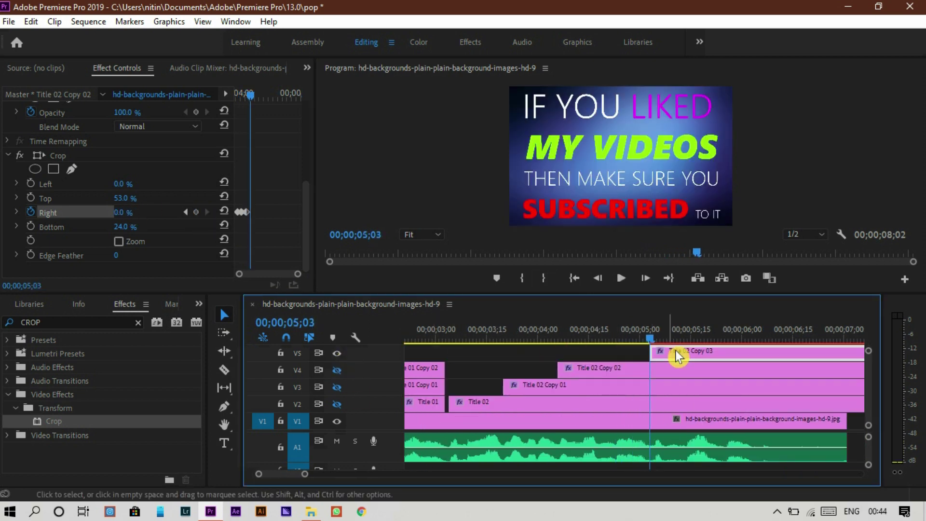
{"action": "left_click_drag", "start_coordinate": [126, 198], "coordinate": [161, 198]}
{"action": "left_click_drag", "start_coordinate": [650, 338], "coordinate": [688, 359]}
{"action": "left_click", "coordinate": [30, 211]}
{"action": "left_click_drag", "start_coordinate": [125, 213], "coordinate": [132, 212]}
{"action": "key", "text": "Right"}
{"action": "key", "text": "Right"}
{"action": "key", "text": "Right"}
{"action": "key", "text": "Right"}
{"action": "key", "text": "Right"}
{"action": "key", "text": "Right"}
{"action": "key", "text": "Right"}
{"action": "key", "text": "Right"}
{"action": "key", "text": "Right"}
{"action": "key", "text": "Right"}
{"action": "key", "text": "Right"}
{"action": "key", "text": "Right"}
Play back the last phrase and trim the ends of the second set of titles to match the background clip's end
{"action": "left_click_drag", "start_coordinate": [727, 337], "coordinate": [690, 354]}
{"action": "key", "text": "space"}
{"action": "left_click_drag", "start_coordinate": [305, 473], "coordinate": [321, 473]}
{"action": "left_click_drag", "start_coordinate": [628, 403], "coordinate": [600, 354]}
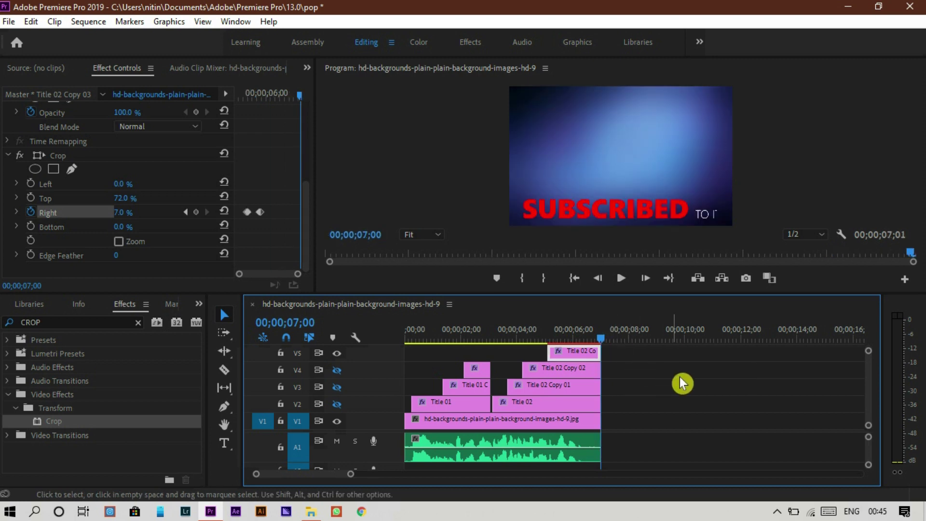
Show tracks V2, V3 and V4 again, return to the start of the sequence and render its previews
{"action": "left_click", "coordinate": [342, 405]}
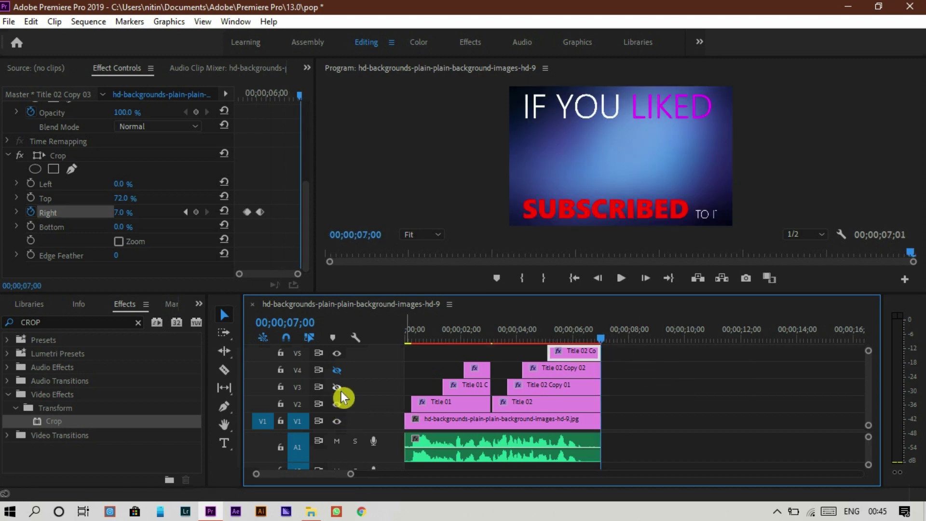
{"action": "left_click", "coordinate": [337, 388]}
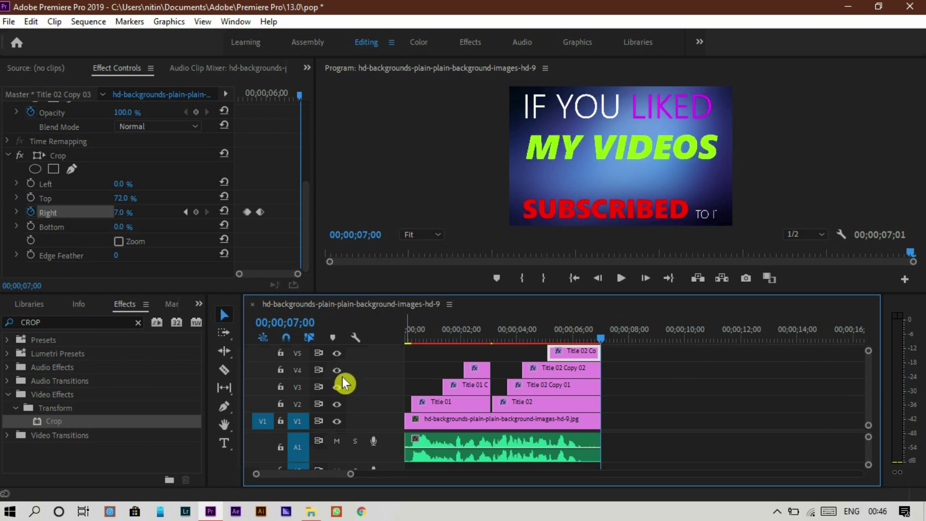
{"action": "left_click_drag", "start_coordinate": [485, 334], "coordinate": [373, 343]}
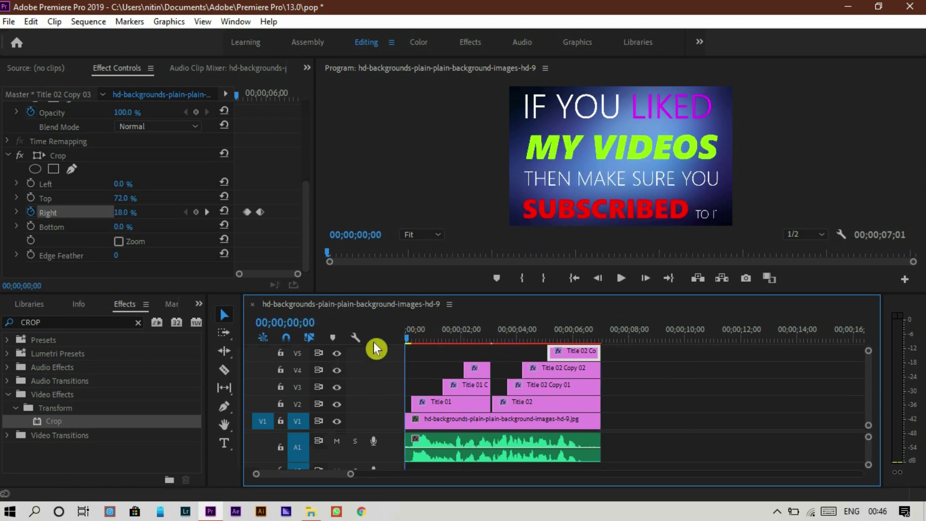
{"action": "key", "text": "Return"}
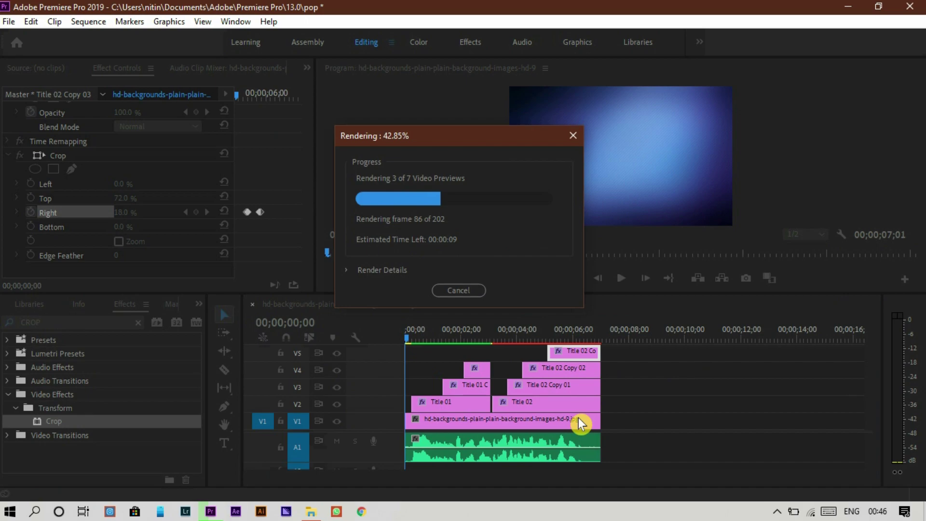